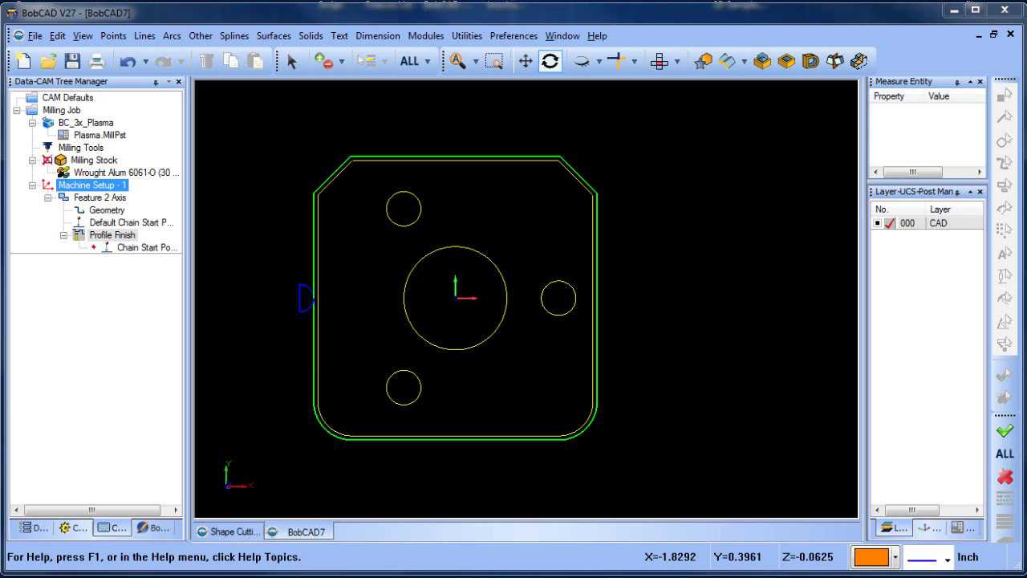
# Step: Show the outer profile's default chain start point under Plasma.MillPst, Feature 2 Axis and Geometry
pyautogui.click(100, 135)
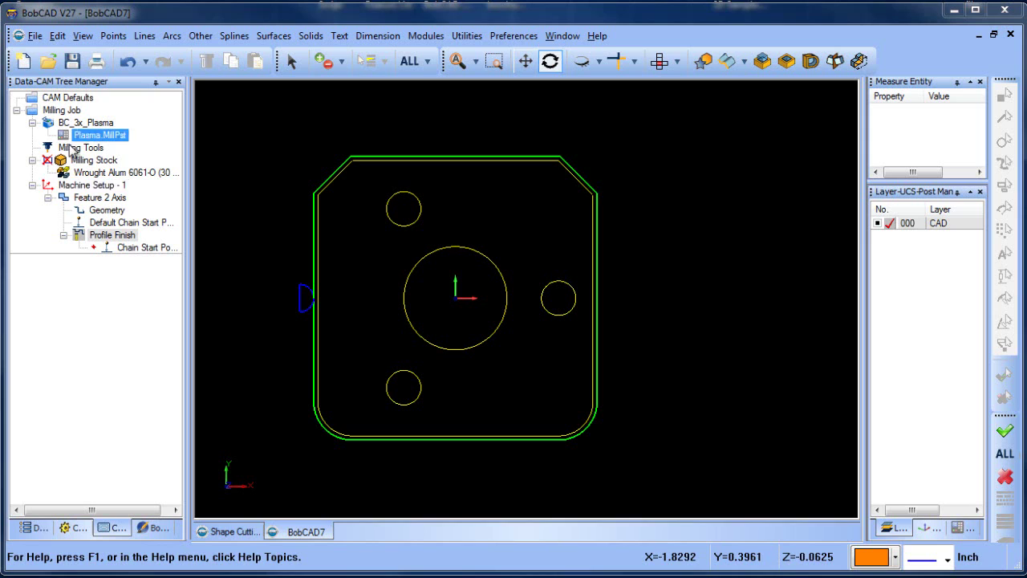
pyautogui.click(110, 197)
pyautogui.click(110, 210)
pyautogui.click(137, 225)
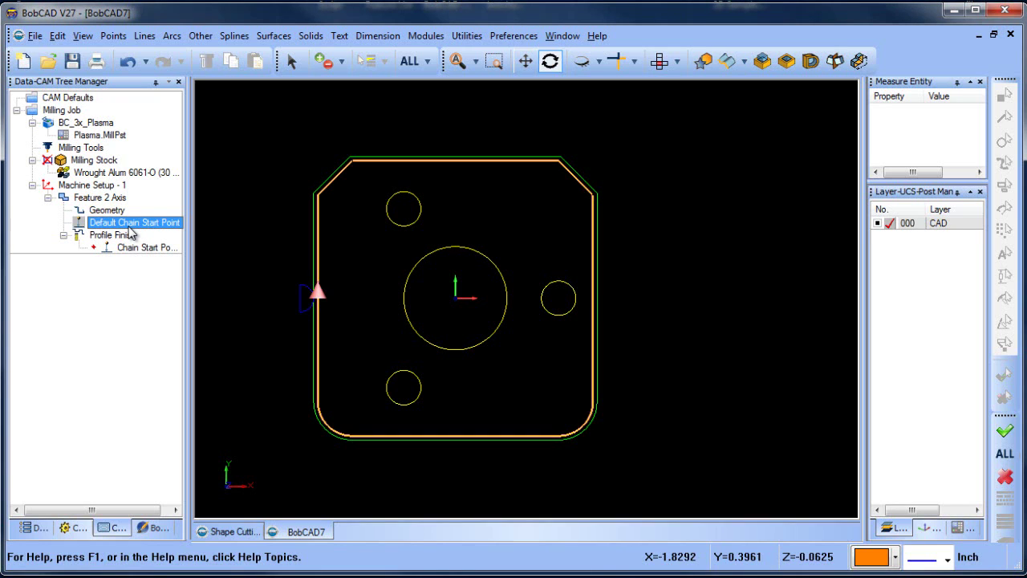
# Step: Move the chain start point to a new spot on the profile and recompute Profile Finish
pyautogui.rightClick(131, 231)
pyautogui.click(170, 233)
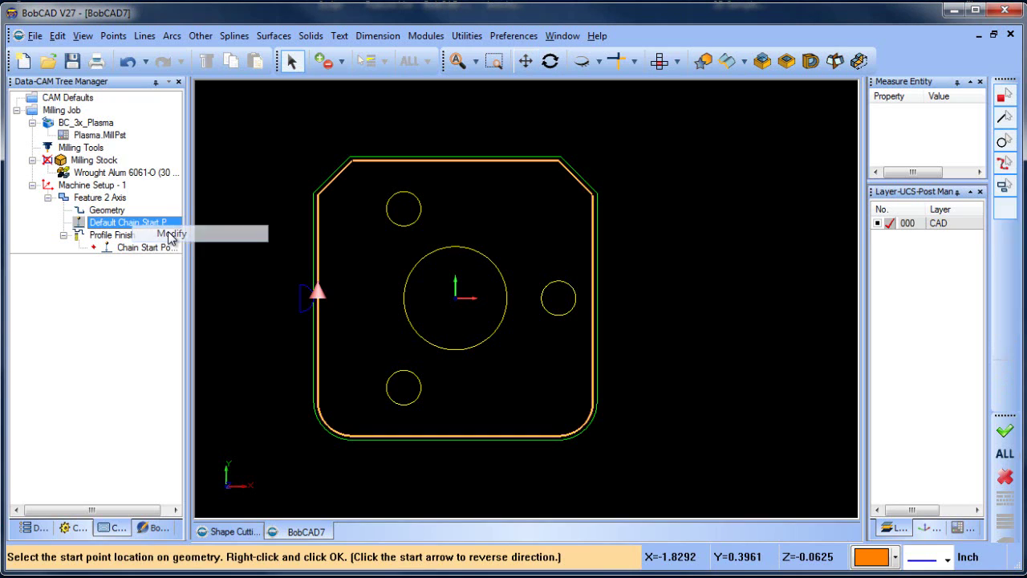
pyautogui.click(465, 161)
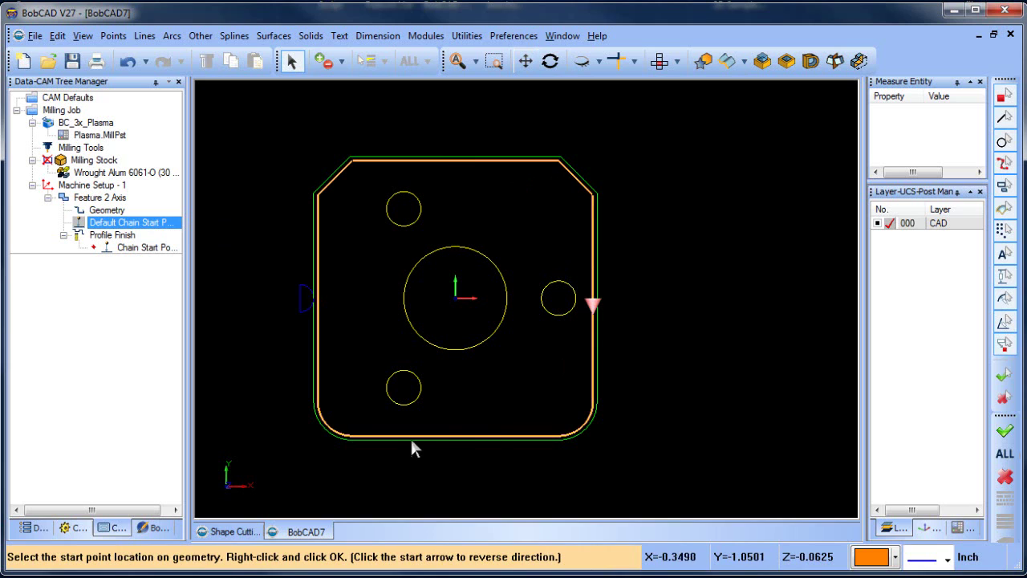
pyautogui.rightClick(338, 346)
pyautogui.click(343, 353)
pyautogui.rightClick(124, 234)
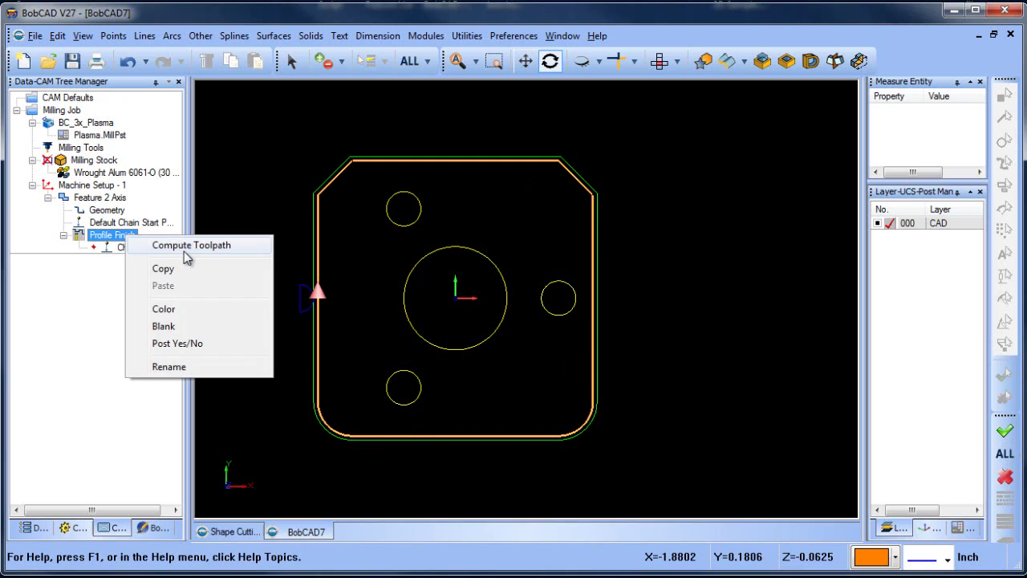
pyautogui.click(183, 246)
# Step: Reposition the chain start point on the left edge again and recompute the profile toolpath
pyautogui.rightClick(148, 228)
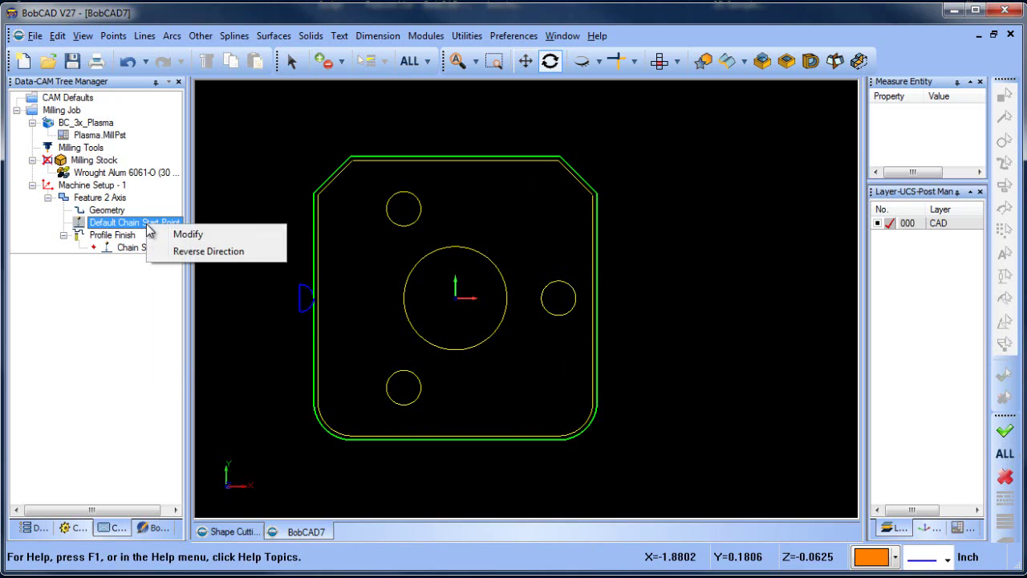
pyautogui.click(193, 233)
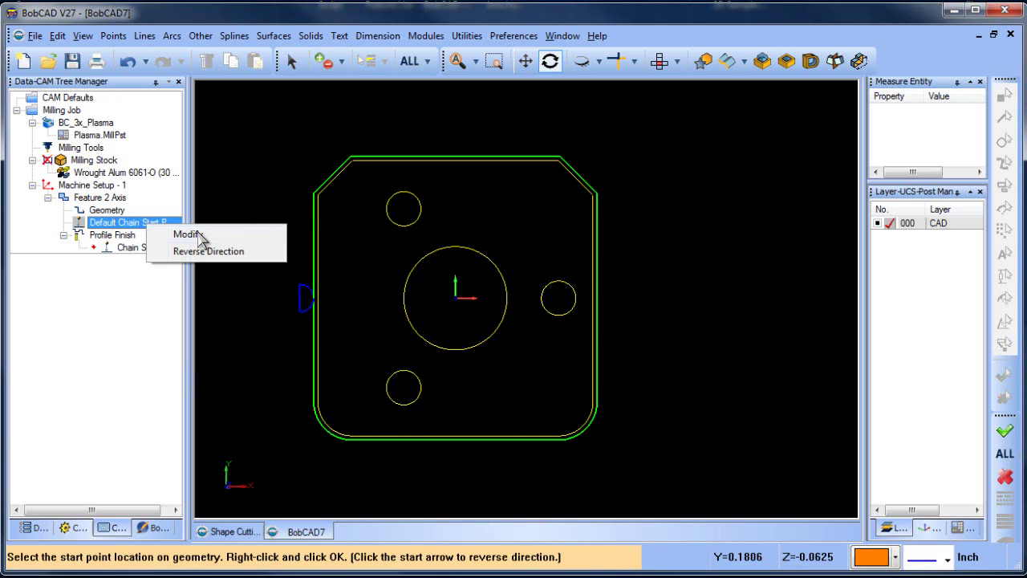
pyautogui.click(320, 338)
pyautogui.rightClick(113, 236)
pyautogui.click(162, 251)
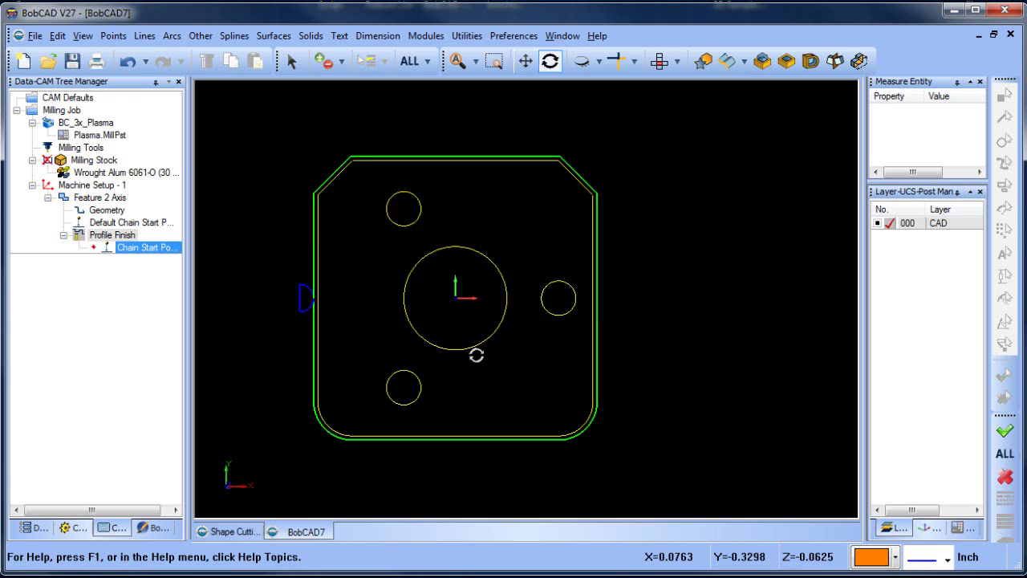
# Step: Check the Leads settings (circular lead-in, 0.1 radius, 0.0000 overlap) and recompute the profile toolpath
pyautogui.scroll(1, 477, 353)
pyautogui.scroll(-1, 473, 350)
pyautogui.moveTo(486, 360); pyautogui.dragTo(425, 329, button='middle')
pyautogui.scroll(3, 405, 321)
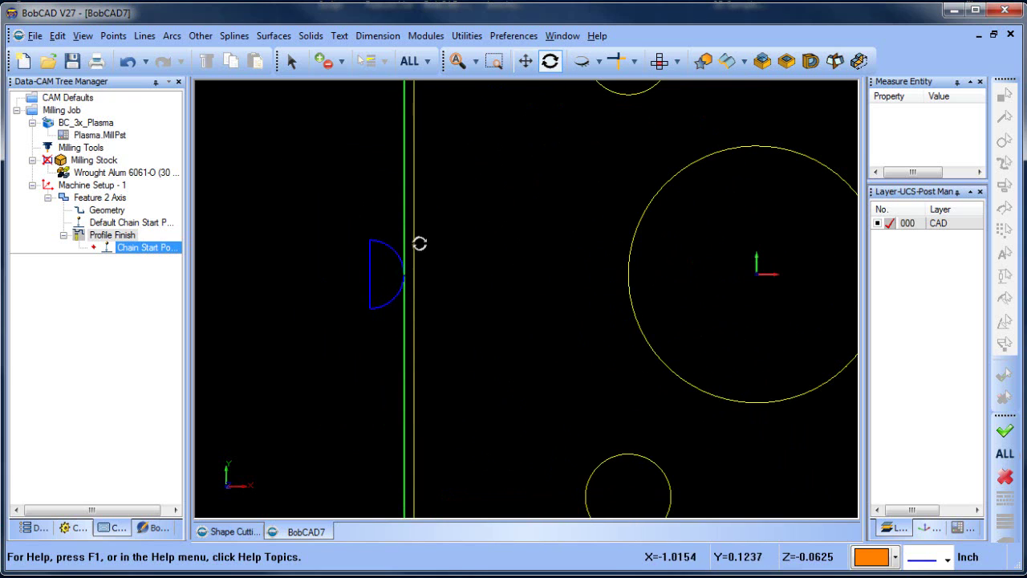
pyautogui.scroll(-2, 431, 305)
pyautogui.moveTo(517, 309); pyautogui.dragTo(471, 301, button='middle')
pyautogui.scroll(1, 458, 303)
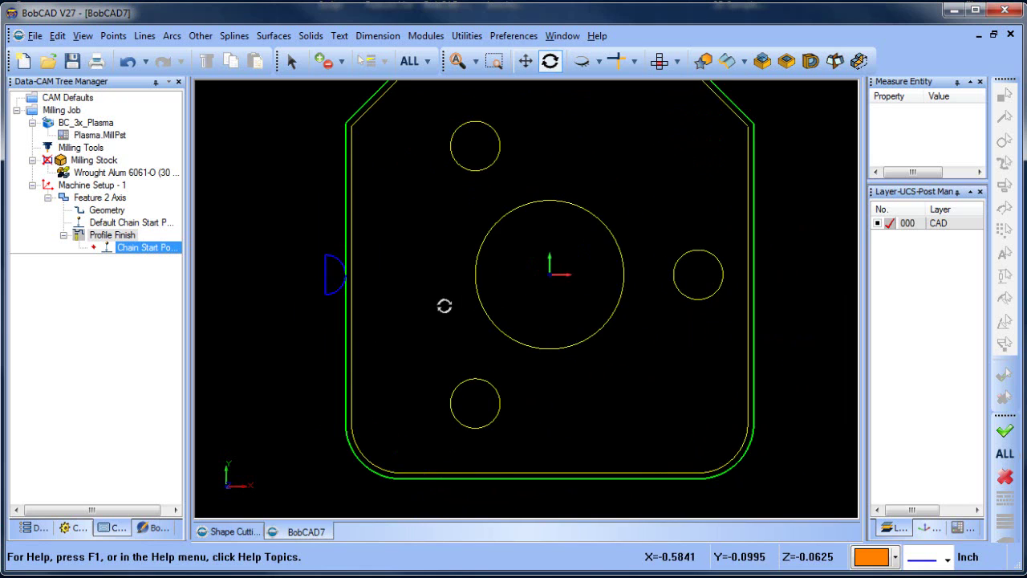
pyautogui.rightClick(120, 198)
pyautogui.click(140, 211)
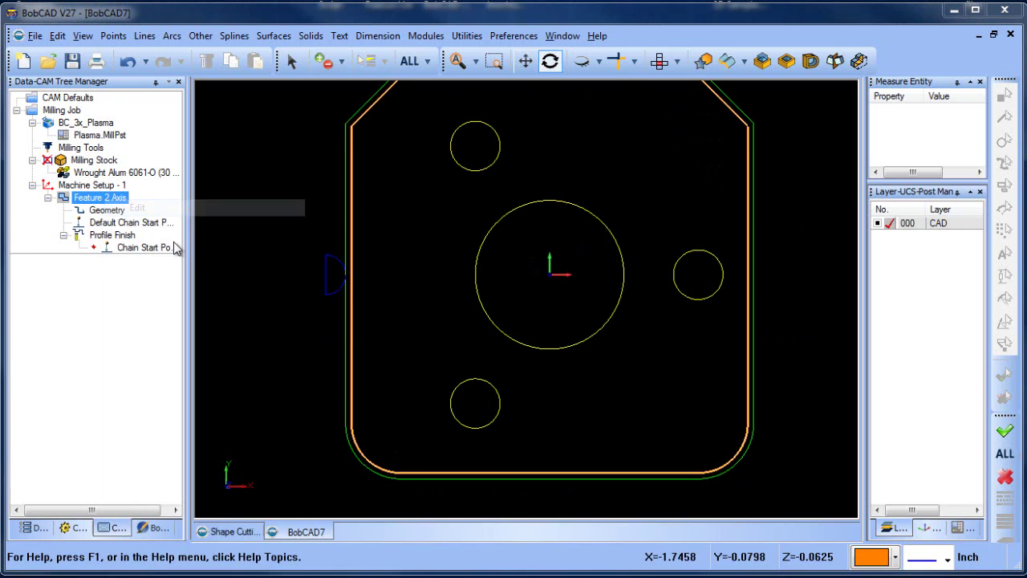
pyautogui.click(244, 159)
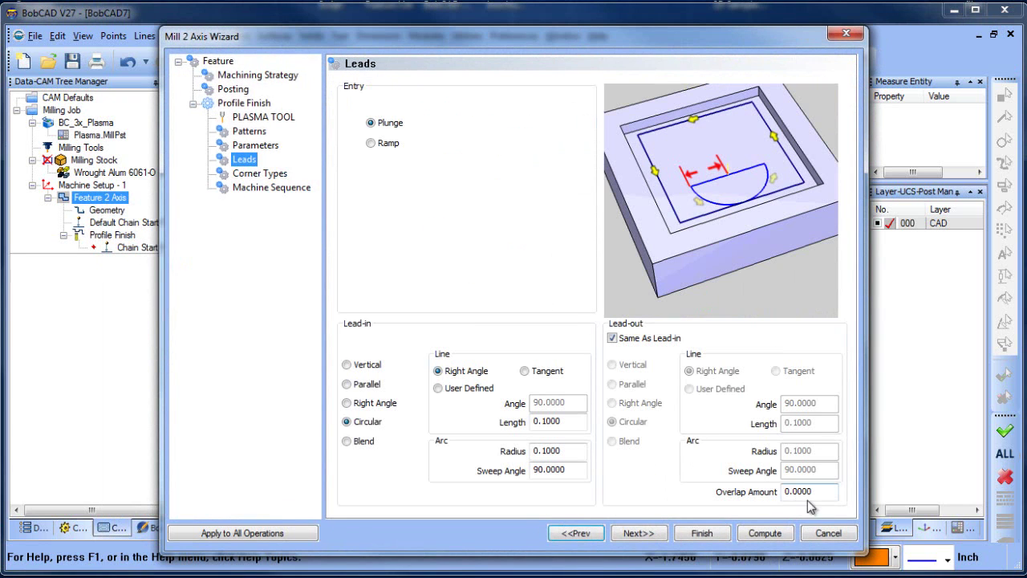
pyautogui.click(807, 491)
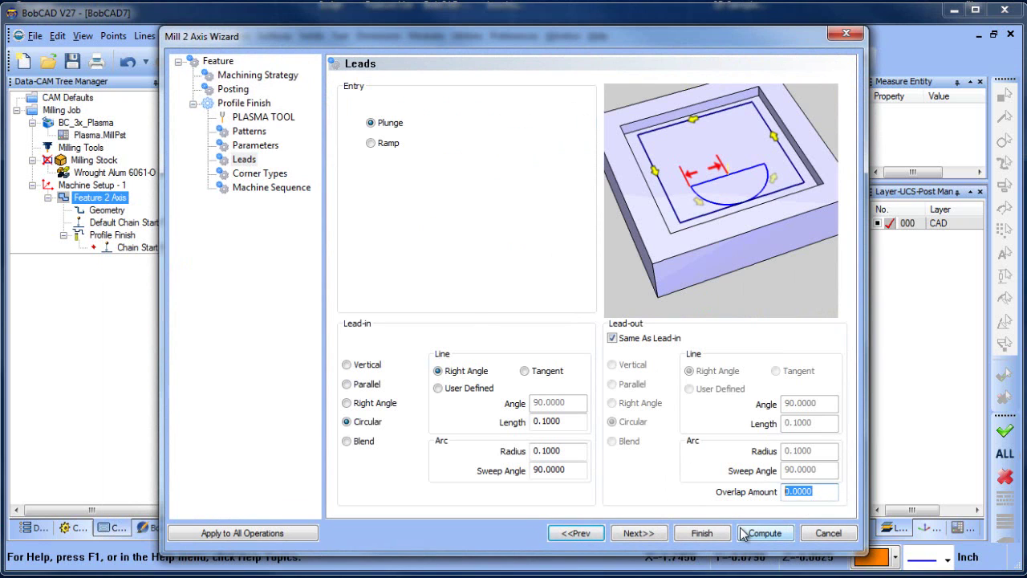
pyautogui.click(766, 533)
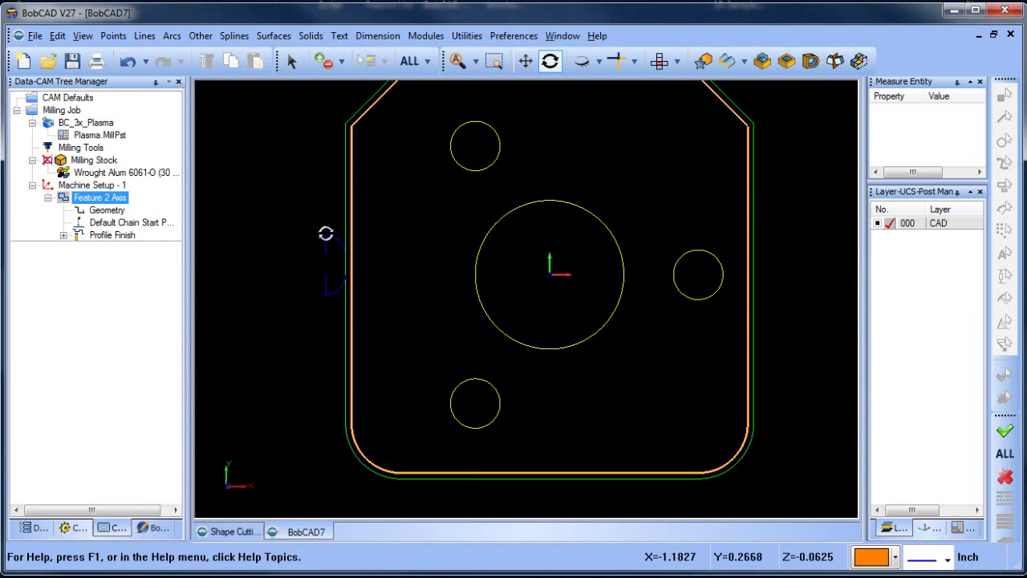
# Step: Give the profile a separate right-angle lead-out with 0.05 overlap and recompute the toolpath
pyautogui.scroll(4, 331, 280)
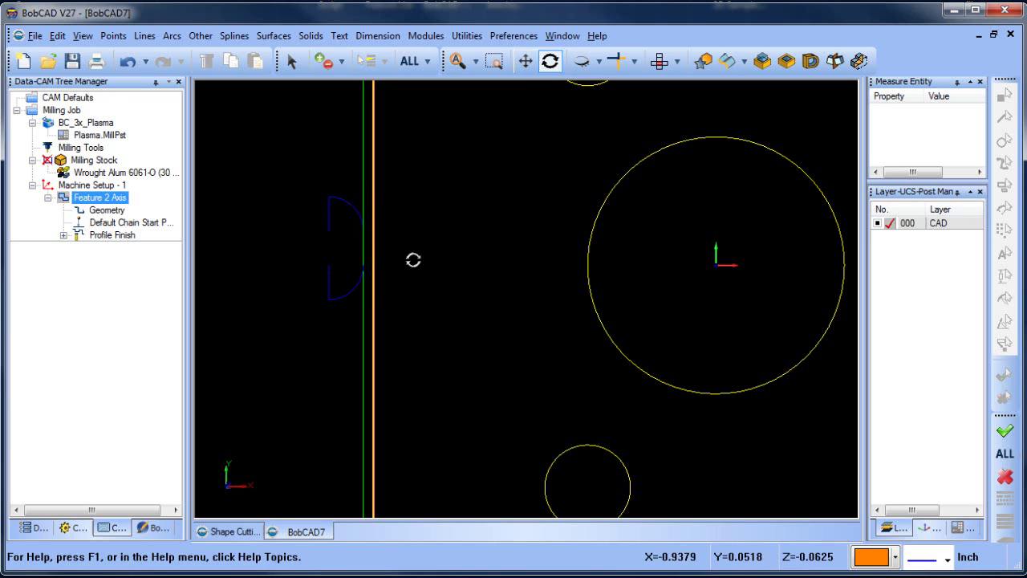
pyautogui.scroll(-3, 434, 277)
pyautogui.click(129, 222)
pyautogui.rightClick(127, 200)
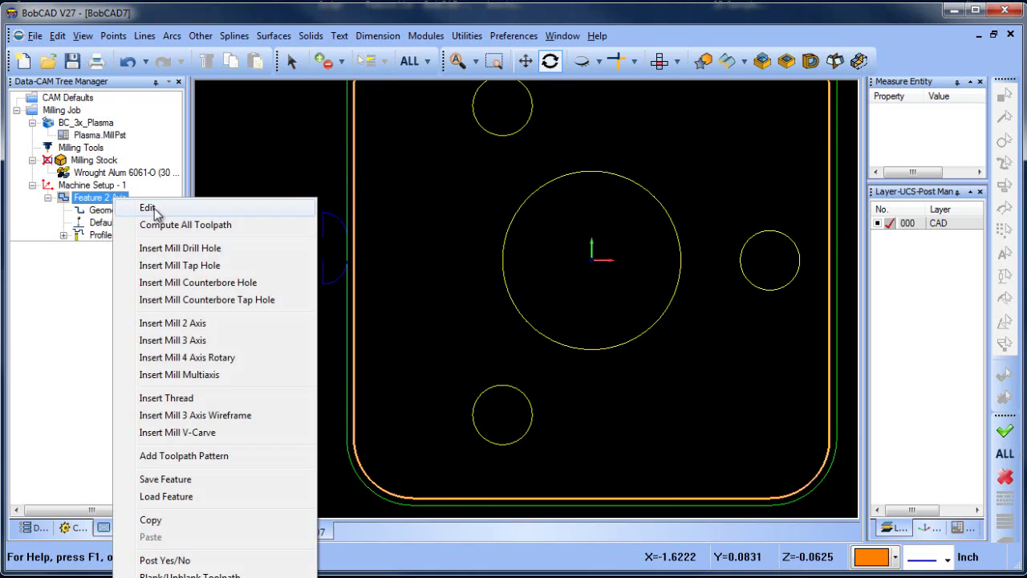
pyautogui.click(143, 204)
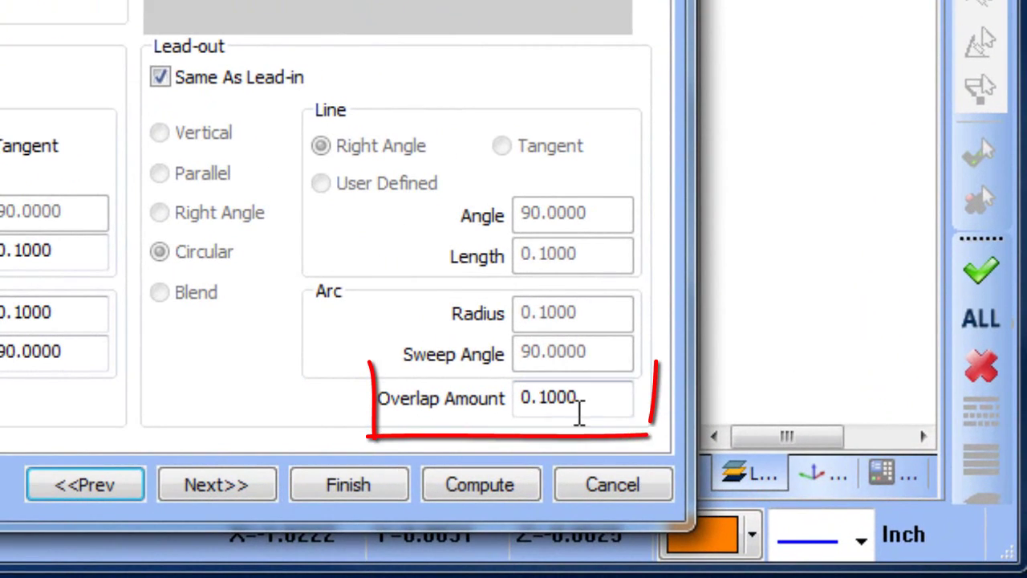
pyautogui.doubleClick(565, 410)
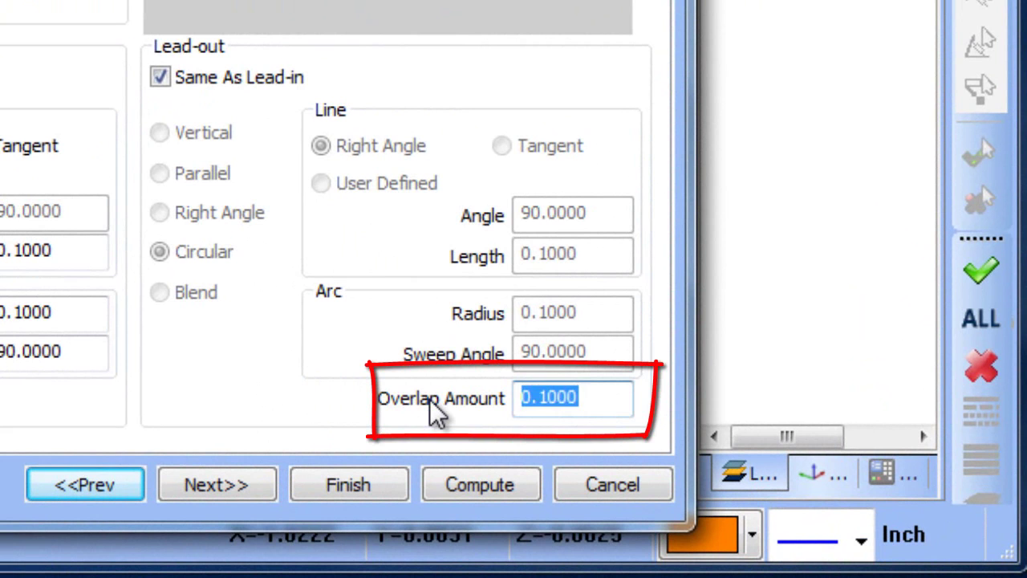
pyautogui.write('.05')
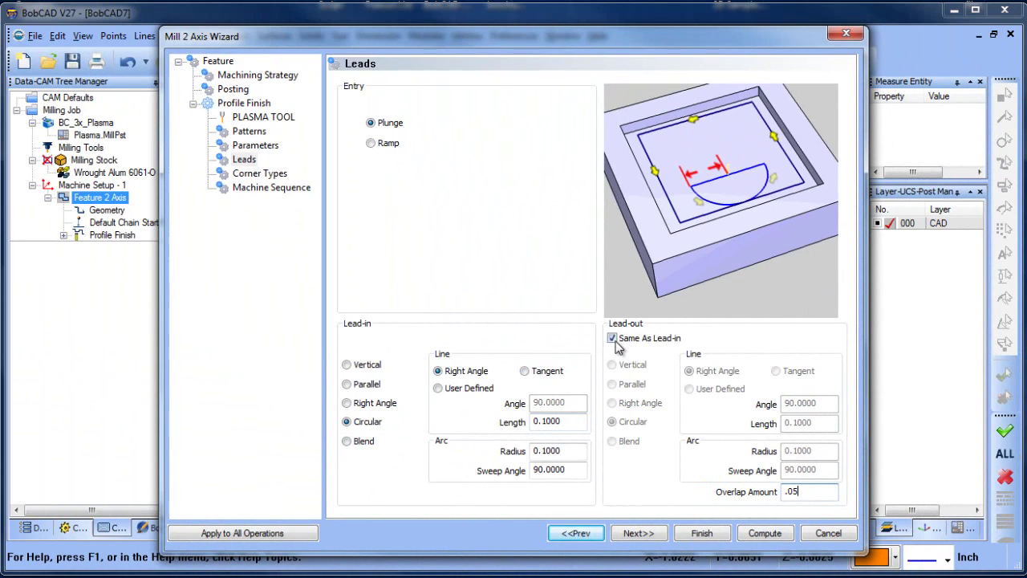
pyautogui.click(614, 340)
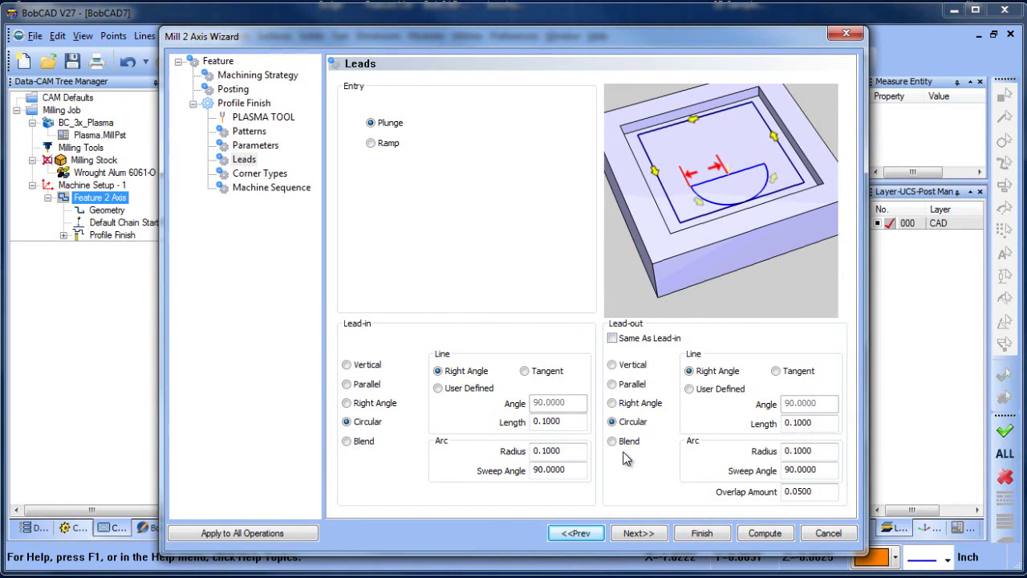
pyautogui.click(621, 404)
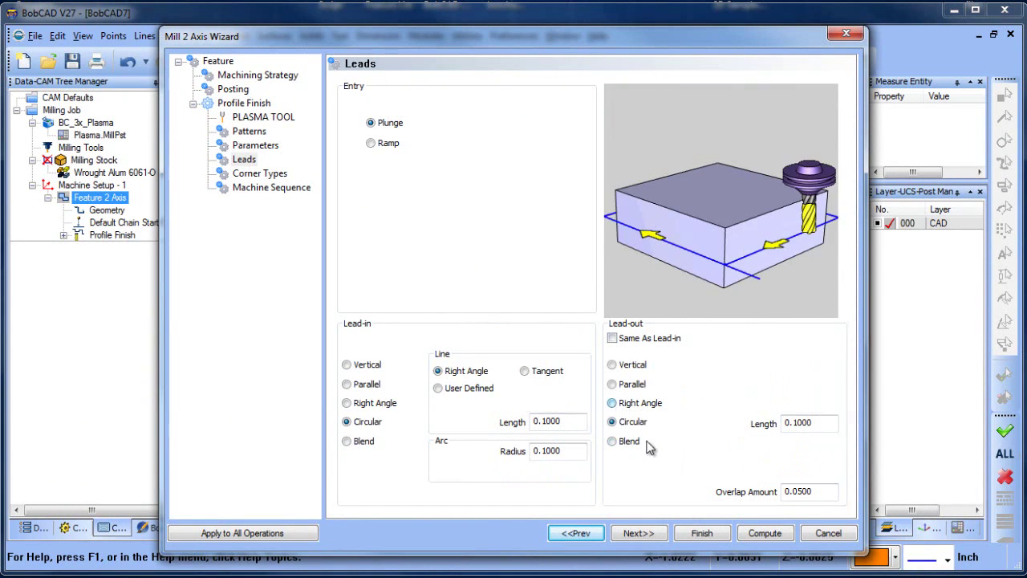
pyautogui.click(761, 533)
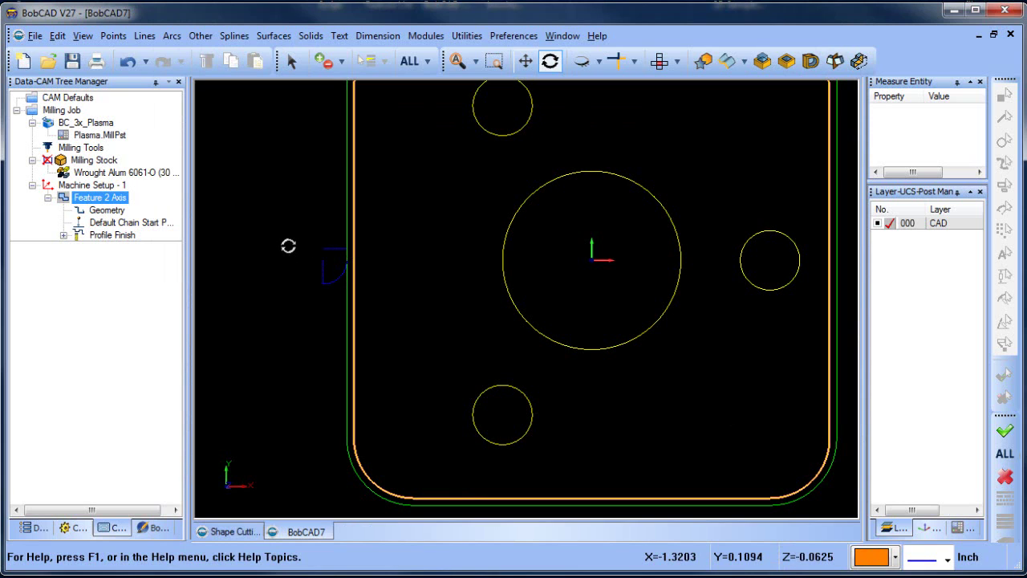
# Step: Replace the feature's outer-profile geometry with the centre circle and recompute Profile Finish
pyautogui.scroll(-2, 473, 244)
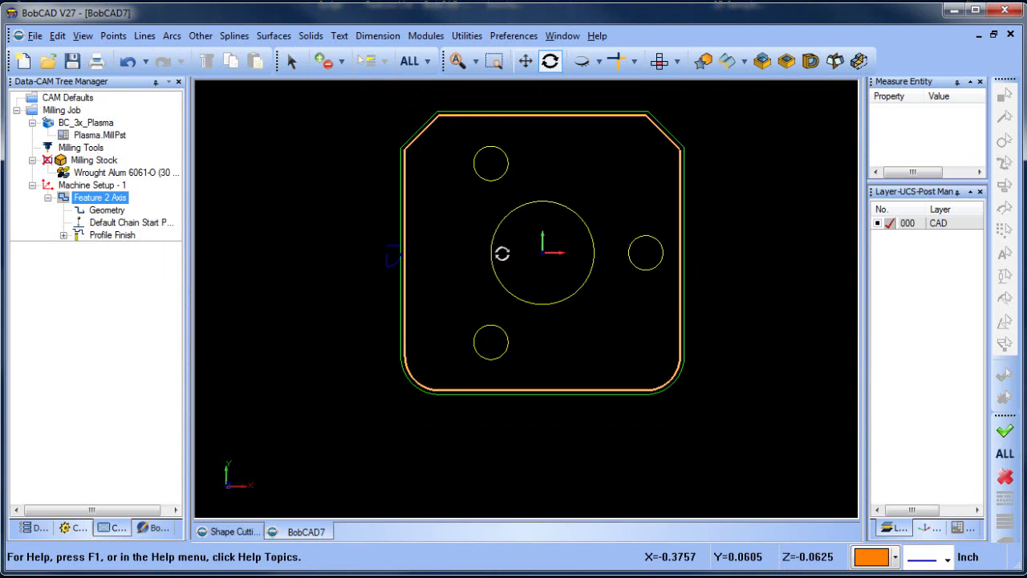
pyautogui.moveTo(518, 287); pyautogui.dragTo(468, 299, button='middle')
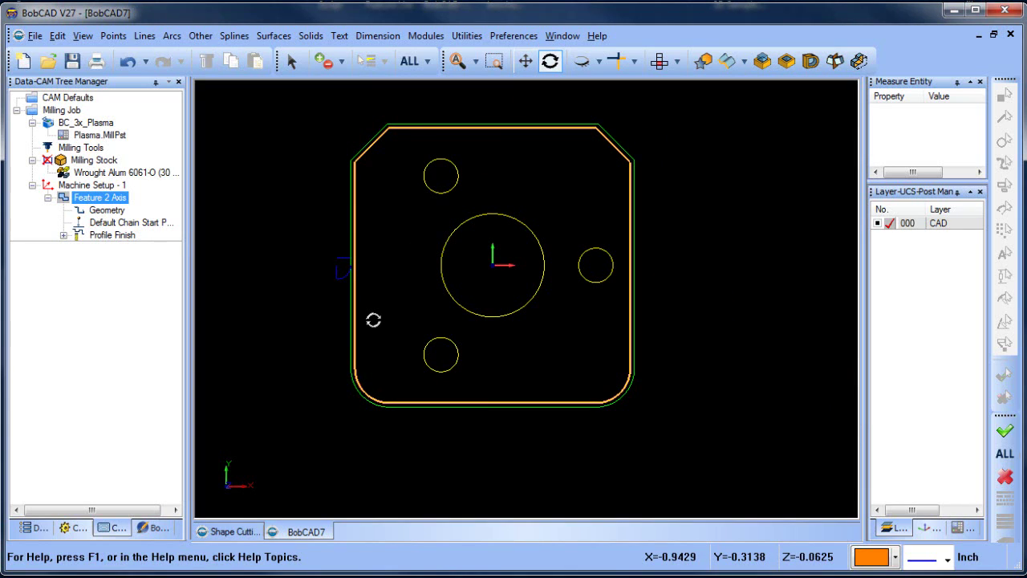
pyautogui.click(128, 223)
pyautogui.rightClick(133, 211)
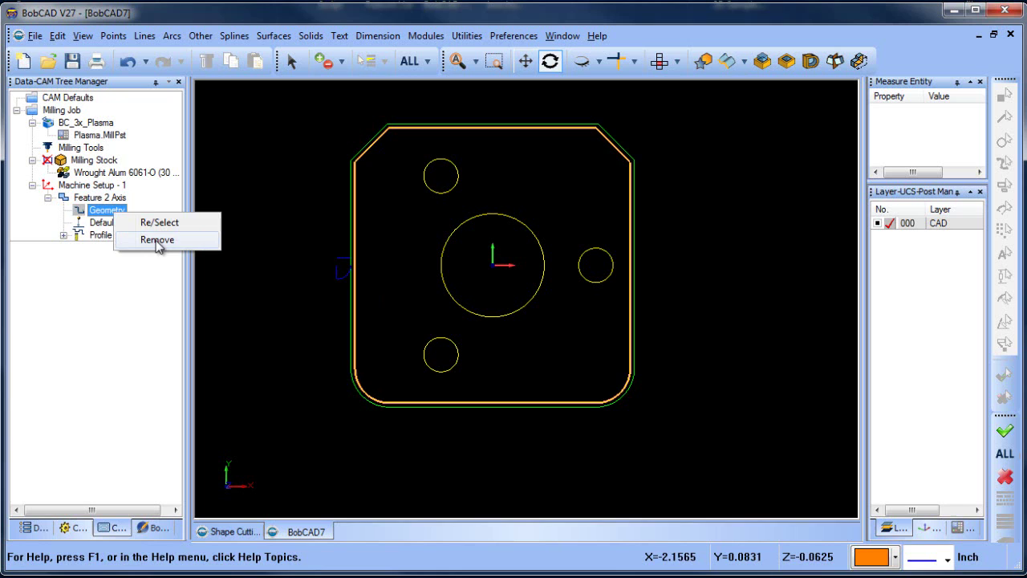
pyautogui.click(157, 240)
pyautogui.rightClick(143, 223)
pyautogui.click(165, 225)
pyautogui.click(480, 213)
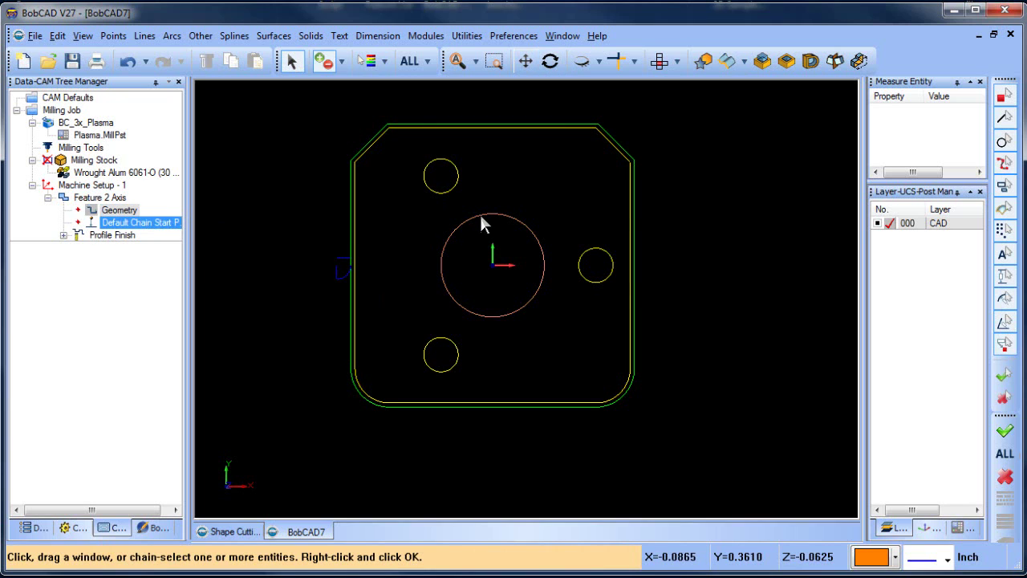
pyautogui.rightClick(514, 263)
pyautogui.click(536, 272)
pyautogui.rightClick(112, 235)
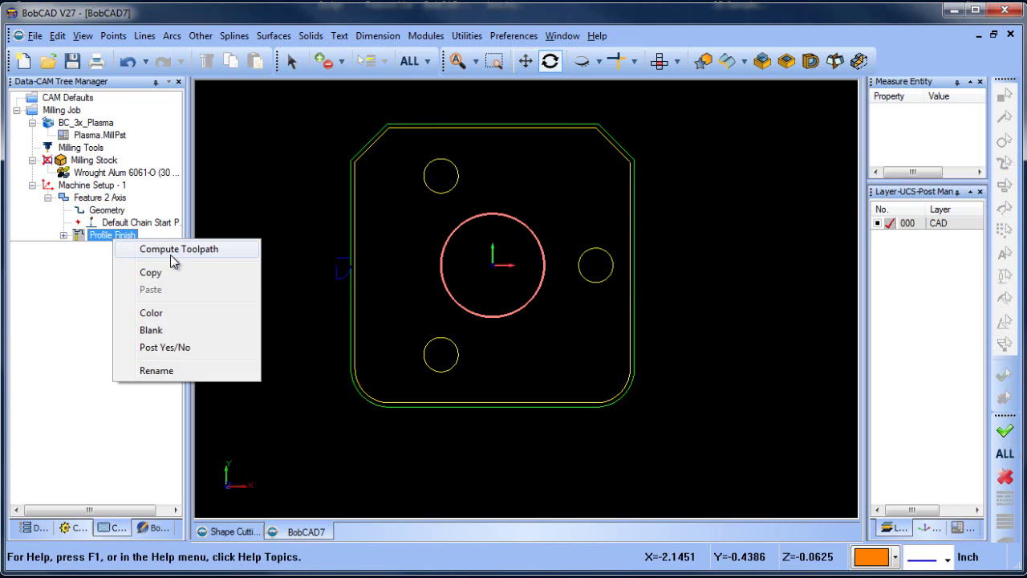
pyautogui.click(172, 249)
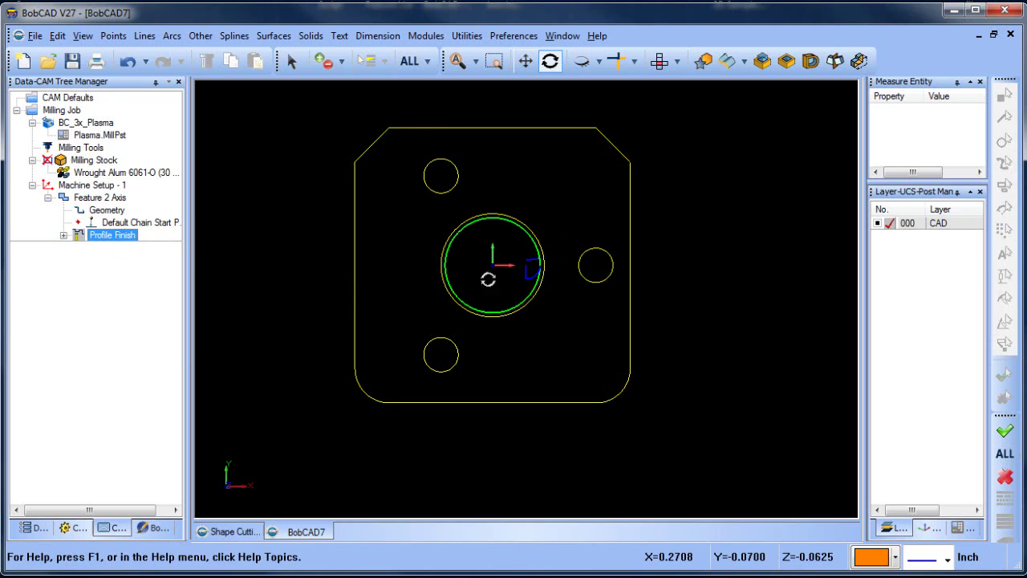
# Step: Set the Milling Job's machining order to Individual Feature, accepting the posting-order reset
pyautogui.click(49, 198)
pyautogui.click(47, 198)
pyautogui.click(68, 110)
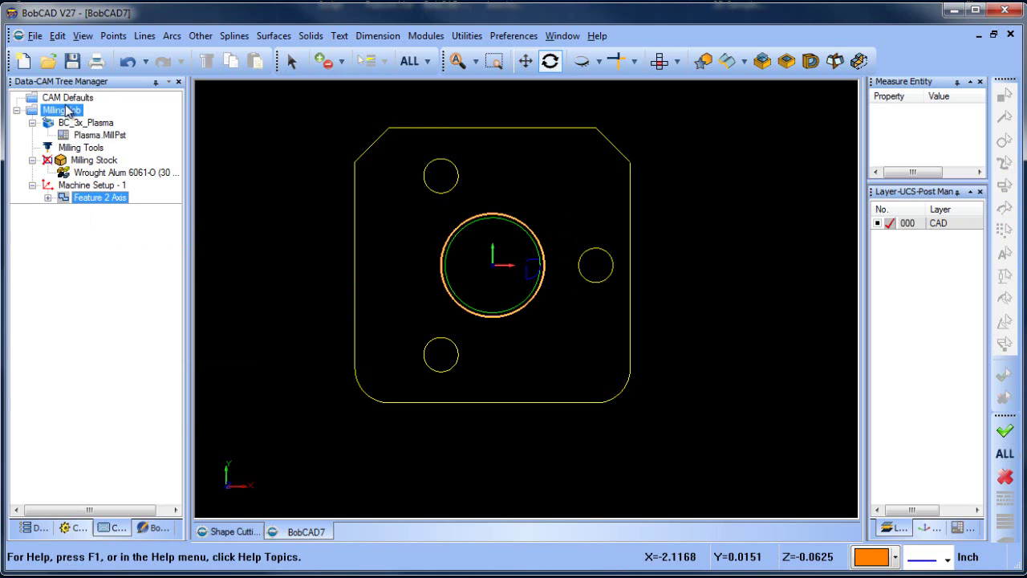
pyautogui.rightClick(68, 111)
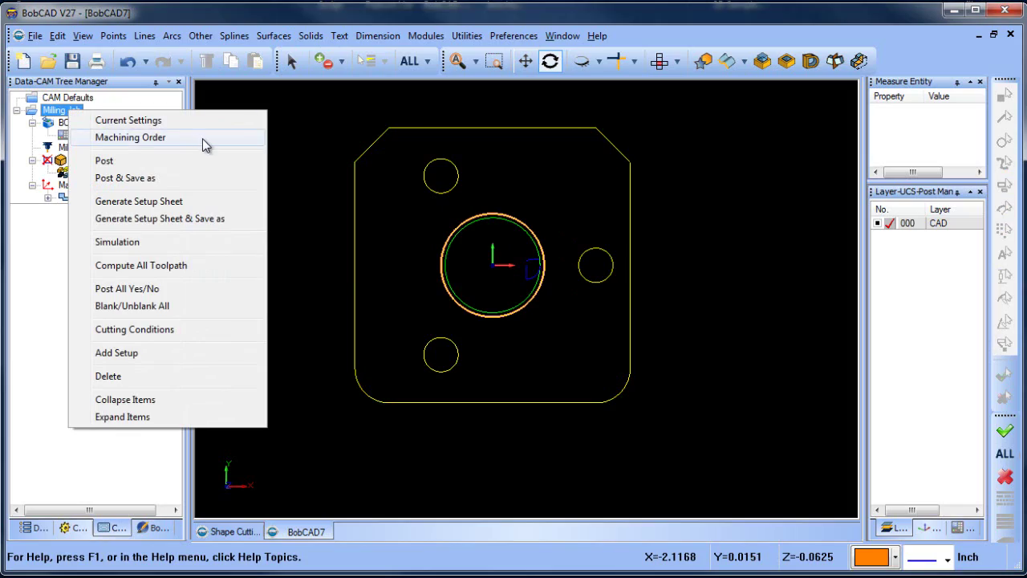
pyautogui.click(130, 137)
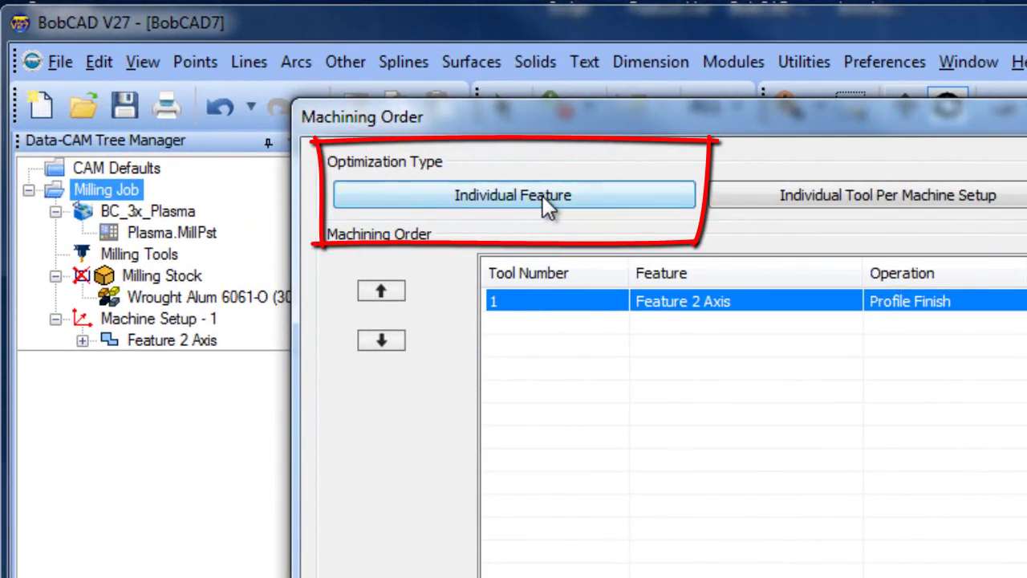
pyautogui.click(542, 196)
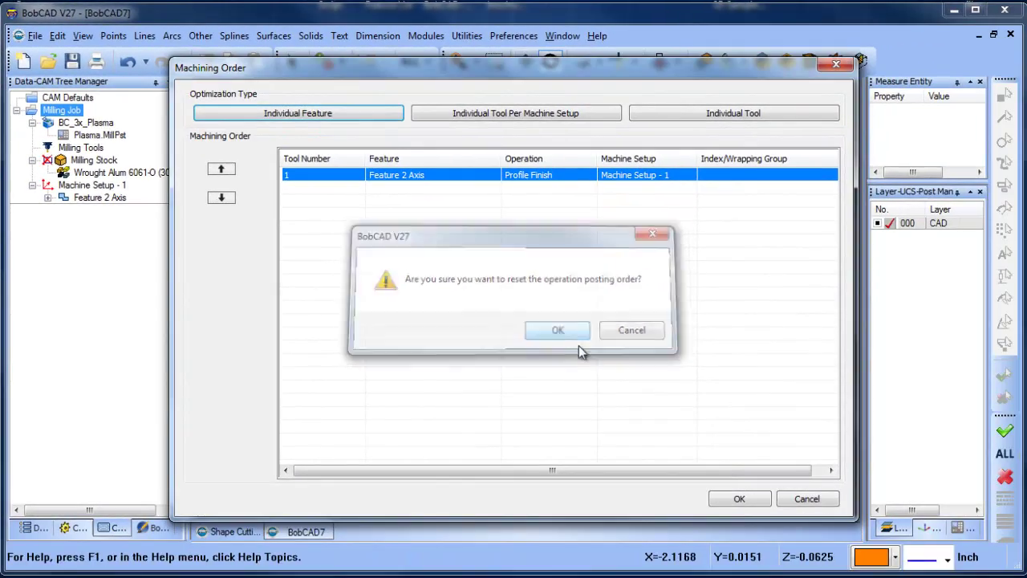
pyautogui.click(948, 563)
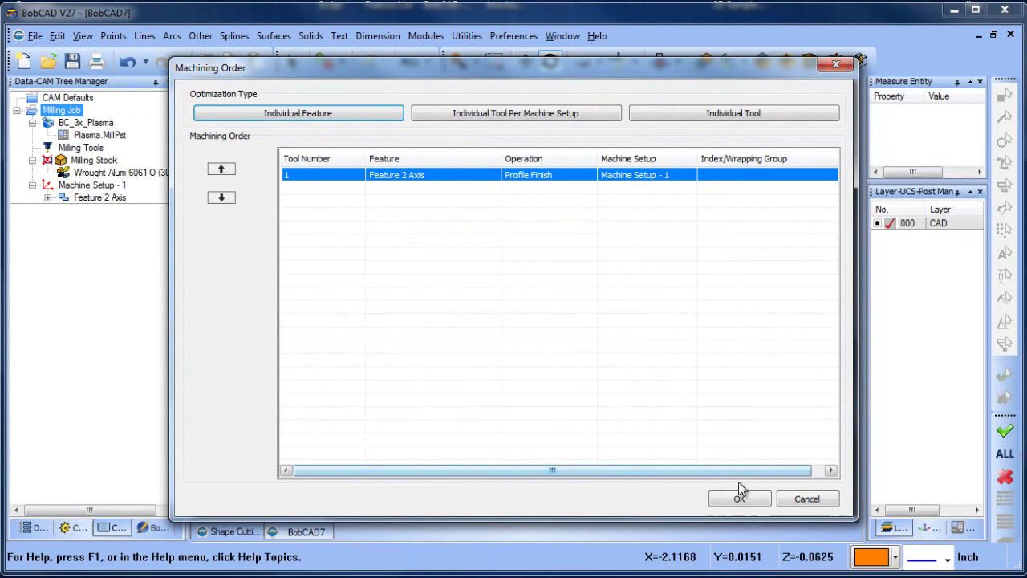
# Step: Apply the machining order and duplicate the Feature 2 Axis feature by copy and paste
pyautogui.click(739, 498)
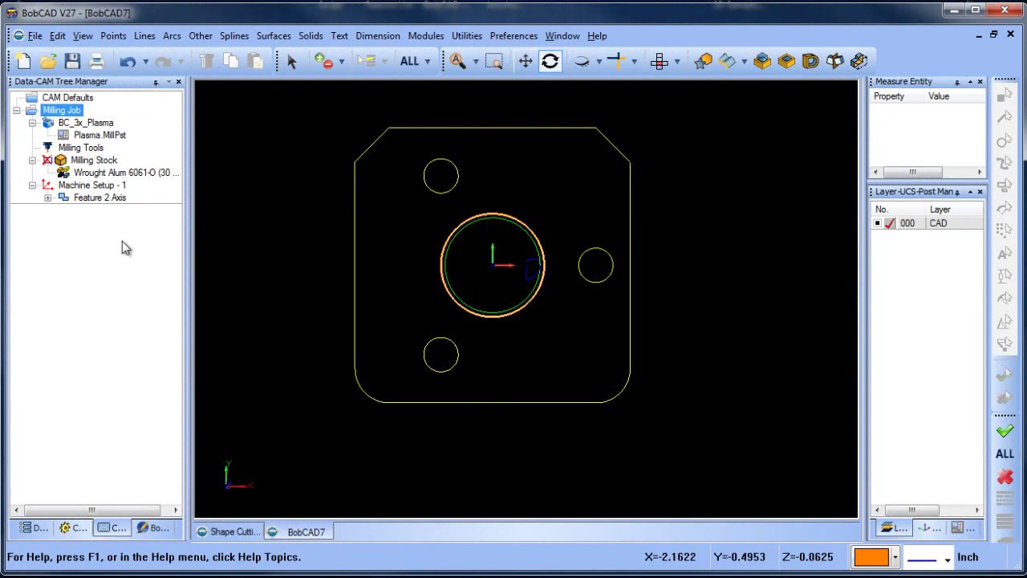
pyautogui.click(101, 197)
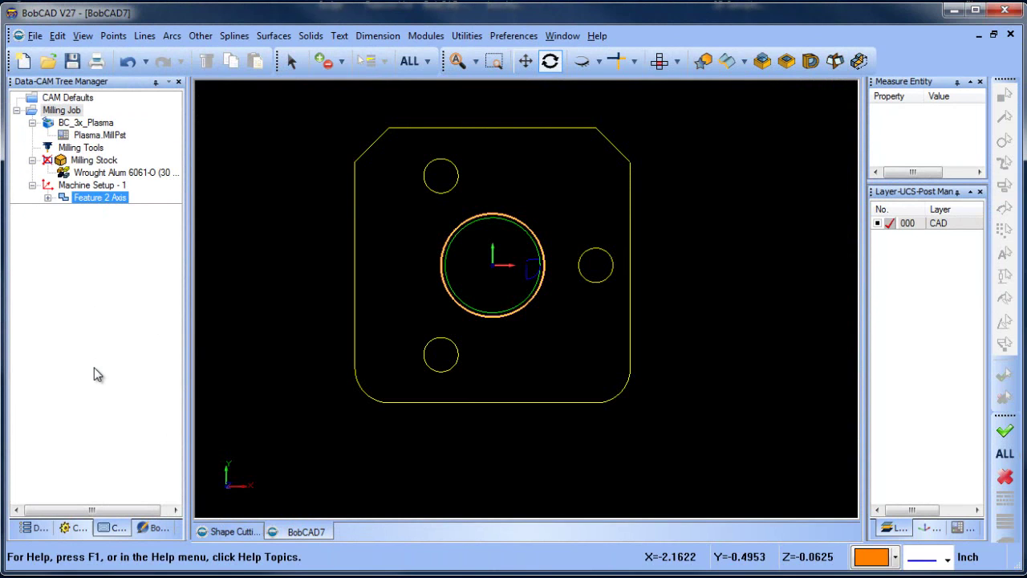
pyautogui.rightClick(99, 199)
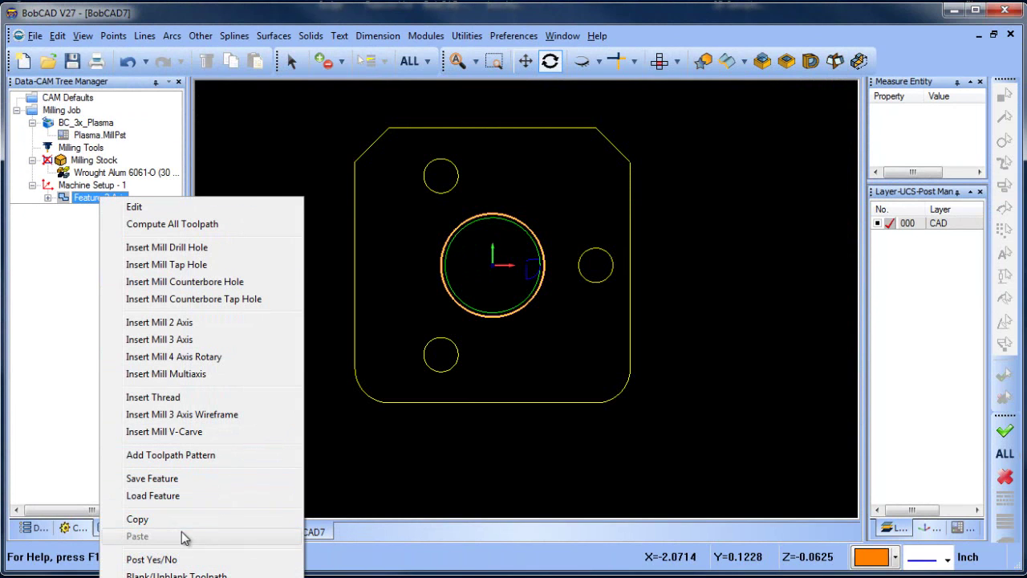
pyautogui.click(181, 520)
pyautogui.rightClick(105, 198)
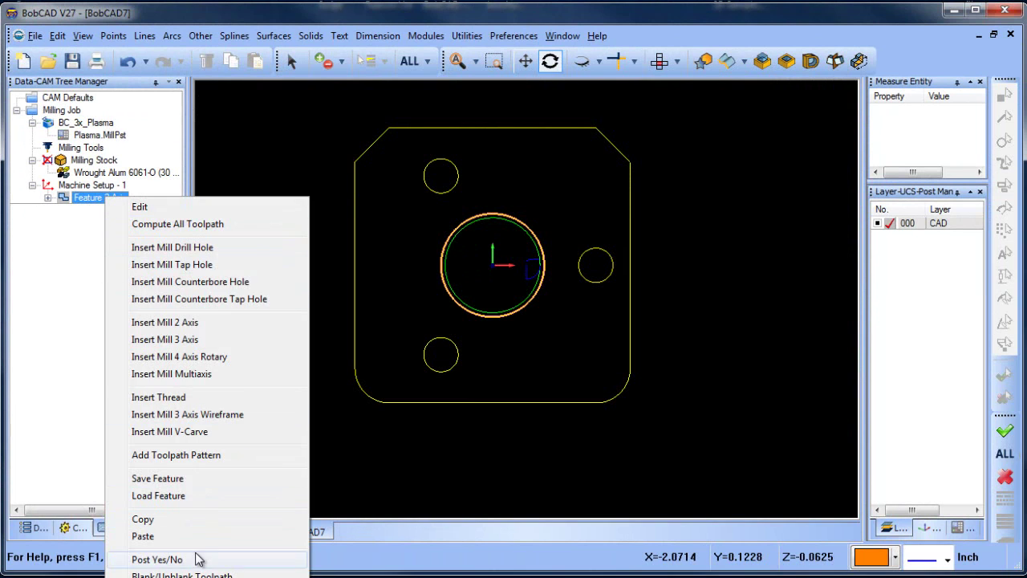
pyautogui.click(143, 536)
# Step: Reselect the copy's geometry as the three small holes and compute their Profile Finish toolpath
pyautogui.rightClick(120, 222)
pyautogui.click(169, 233)
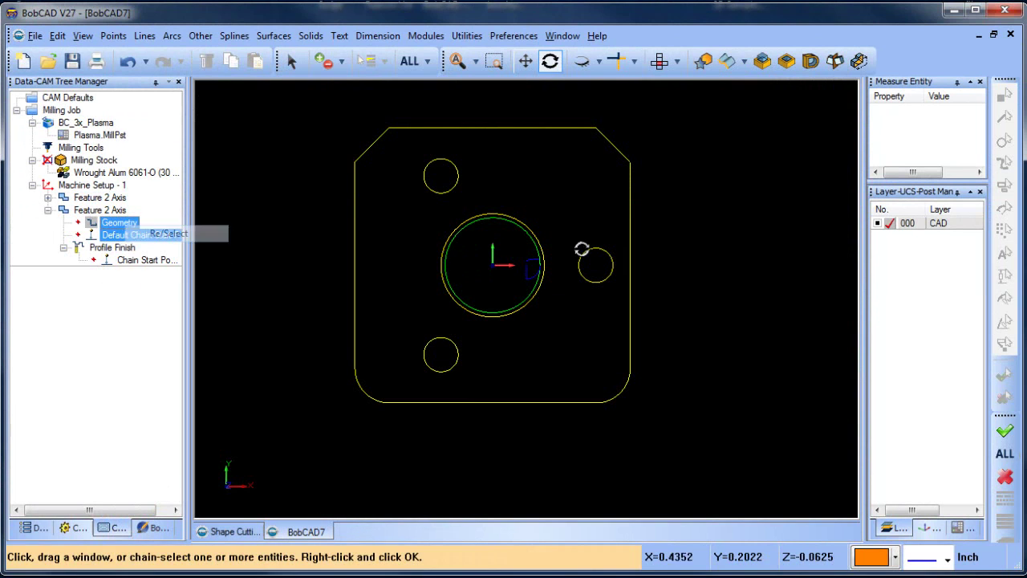
pyautogui.click(600, 248)
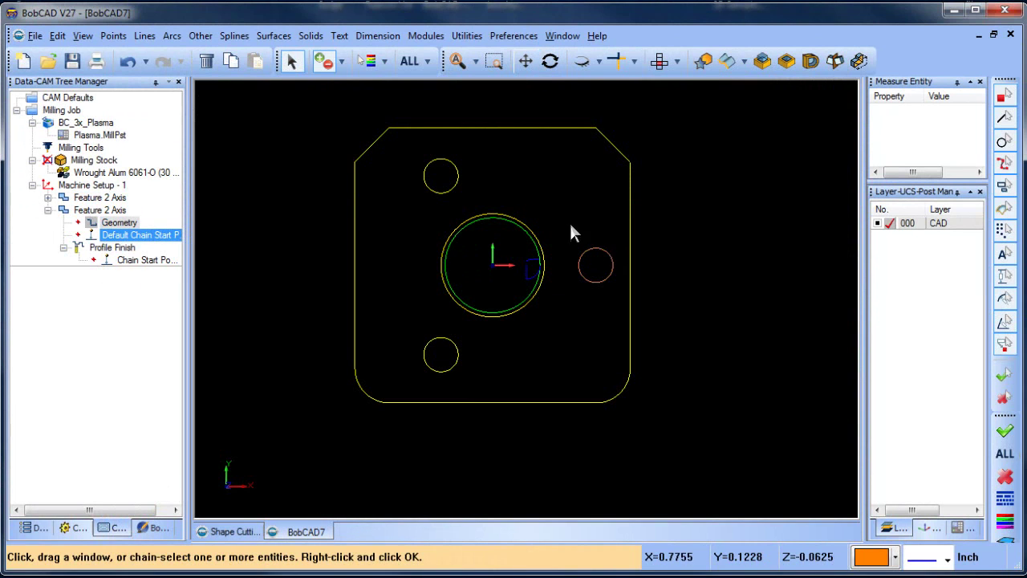
pyautogui.click(447, 169)
pyautogui.click(438, 350)
pyautogui.rightClick(549, 360)
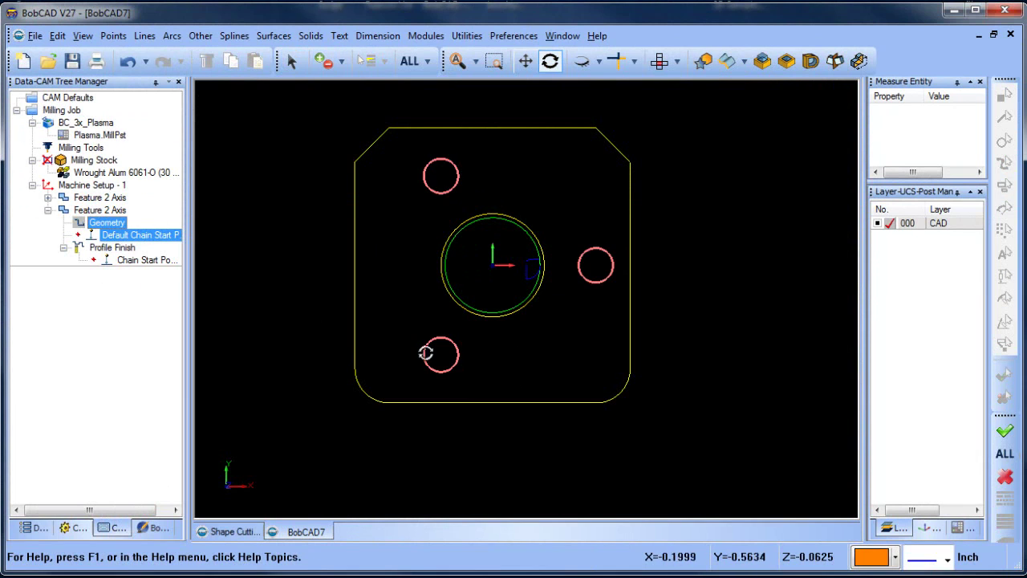
pyautogui.click(112, 247)
pyautogui.rightClick(124, 249)
pyautogui.click(153, 261)
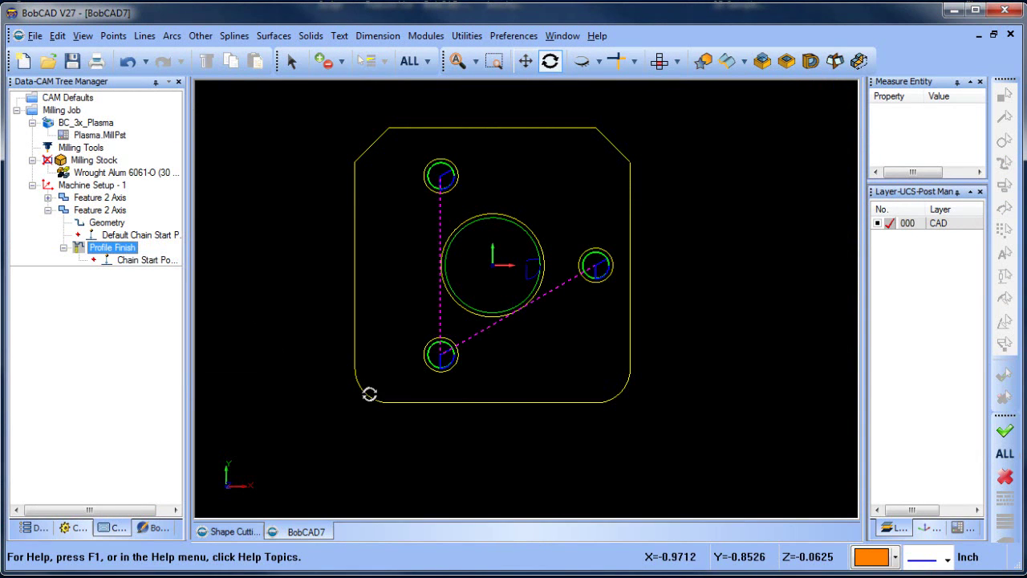
pyautogui.scroll(5, 589, 305)
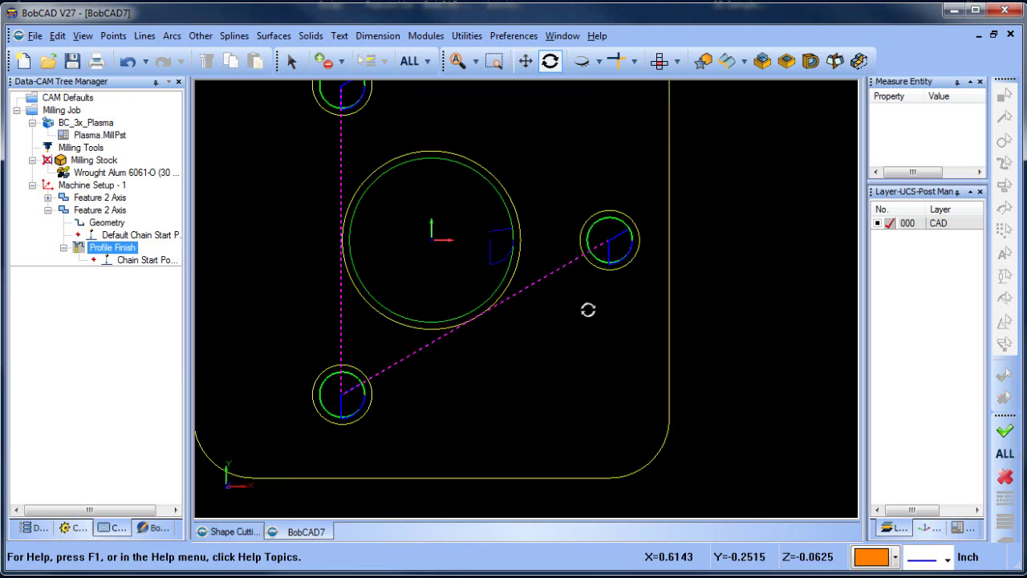
pyautogui.scroll(-5, 592, 321)
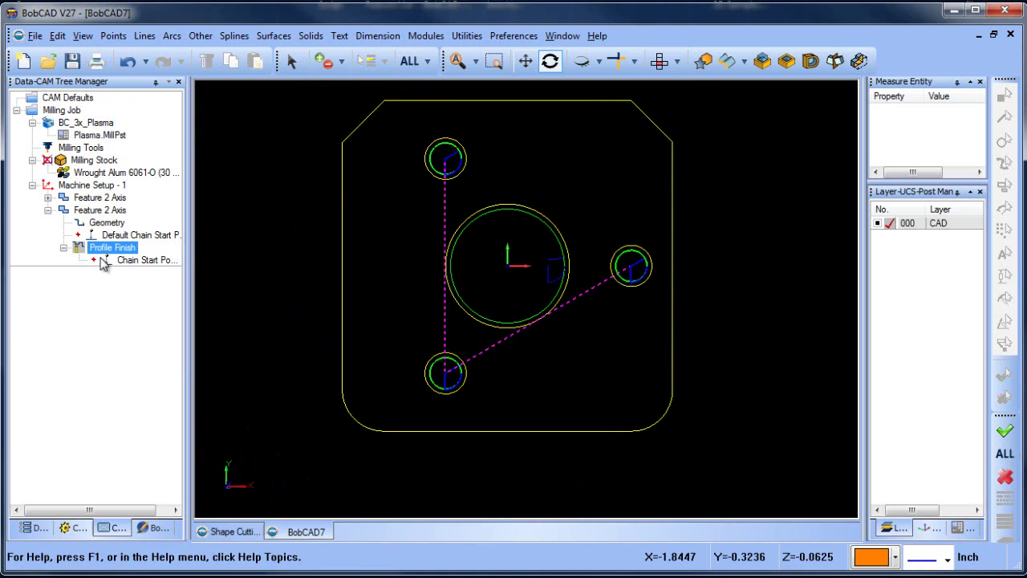
pyautogui.click(99, 209)
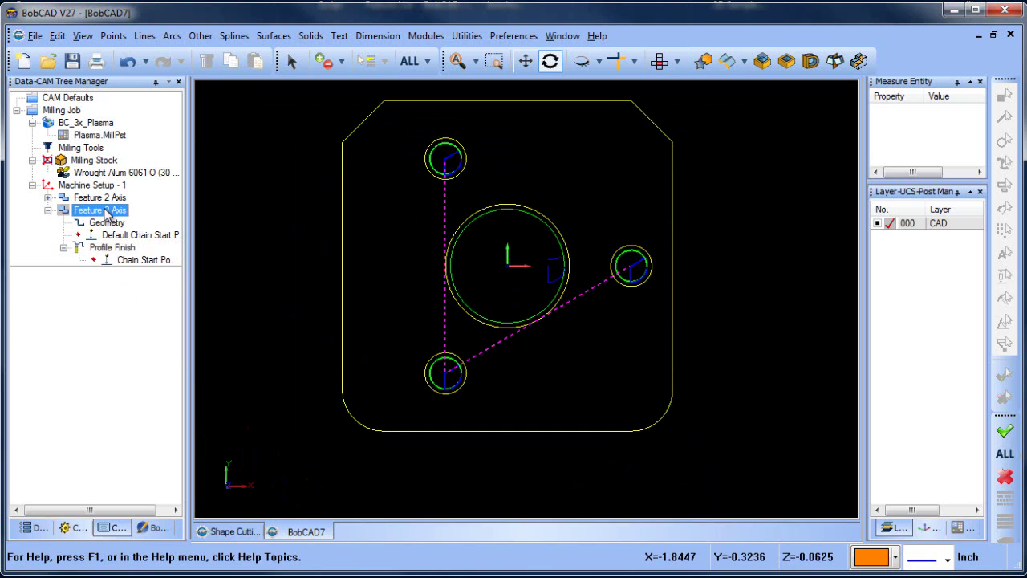
# Step: Give the three-hole leads 0.05 lead-in length, 0.05 arc radius and 0.05 lead-out length, then recompute
pyautogui.rightClick(100, 210)
pyautogui.click(141, 204)
pyautogui.click(243, 159)
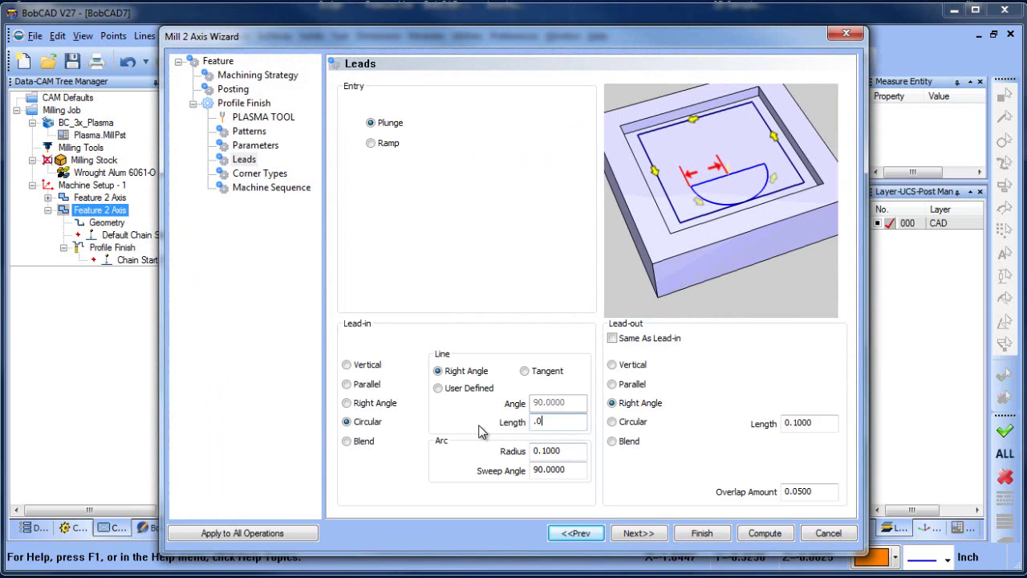
pyautogui.press('Tab')
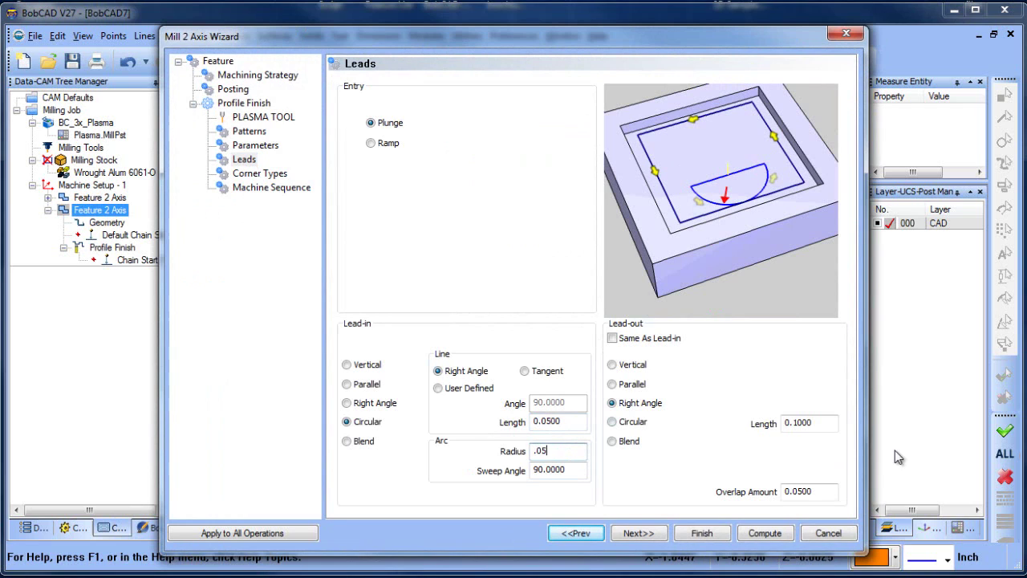
pyautogui.click(829, 423)
pyautogui.doubleClick(818, 424)
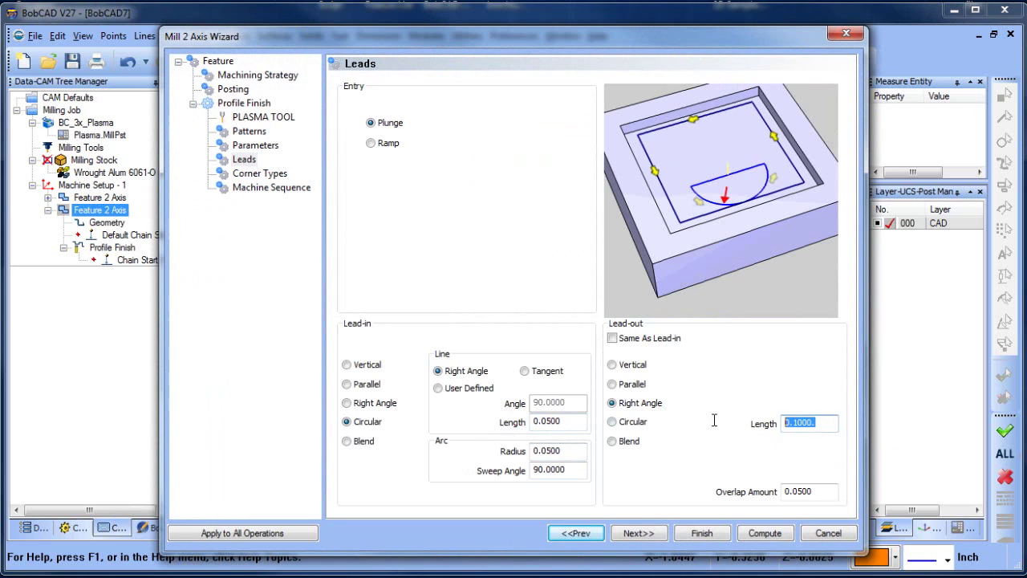
pyautogui.write('.05')
pyautogui.click(746, 540)
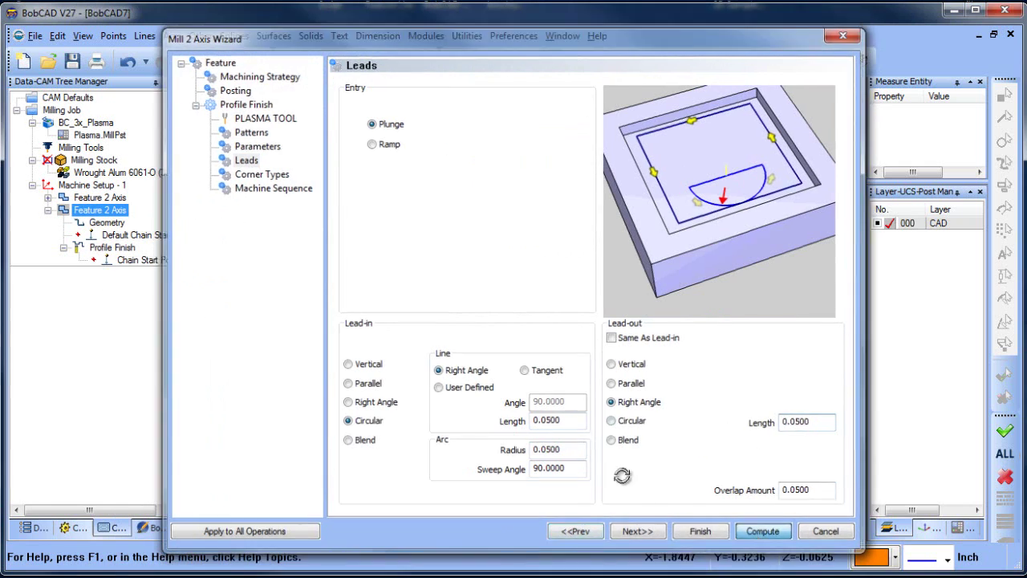
pyautogui.scroll(5, 498, 369)
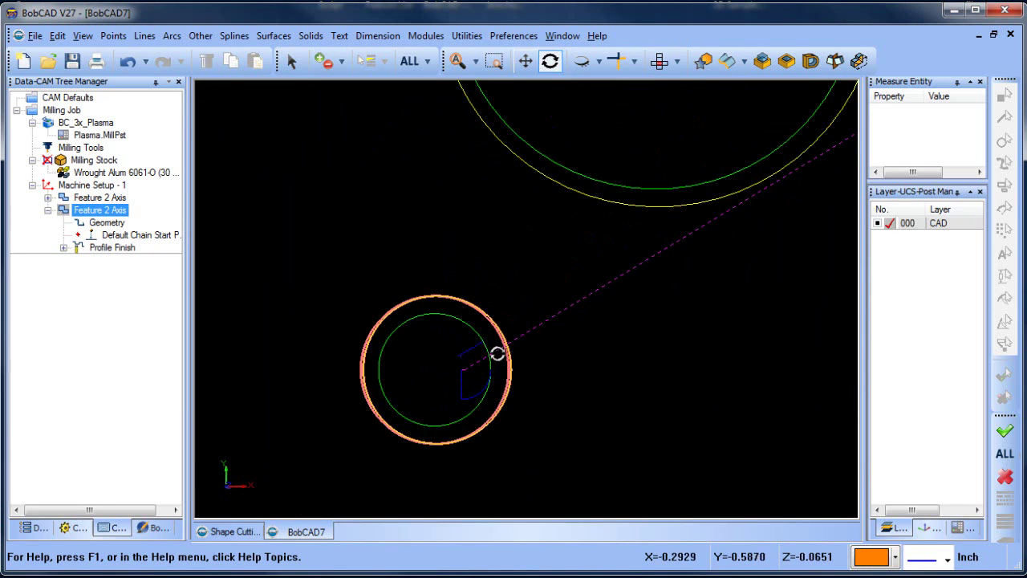
pyautogui.scroll(-5, 491, 360)
pyautogui.moveTo(610, 331); pyautogui.dragTo(602, 345, button='middle')
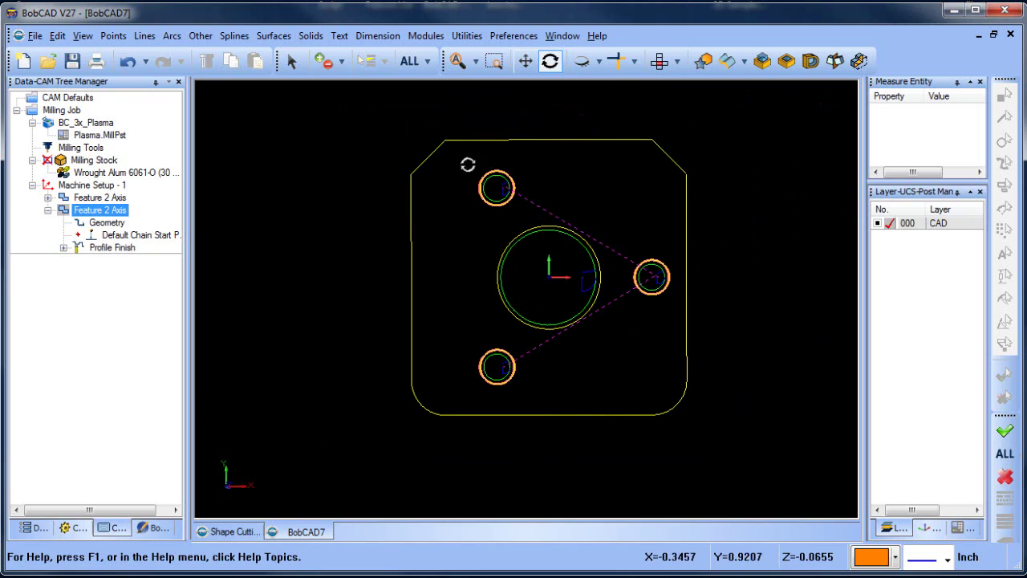
# Step: Paste a third 2-axis feature and reselect its geometry as the outer plate profile
pyautogui.click(49, 211)
pyautogui.rightClick(95, 213)
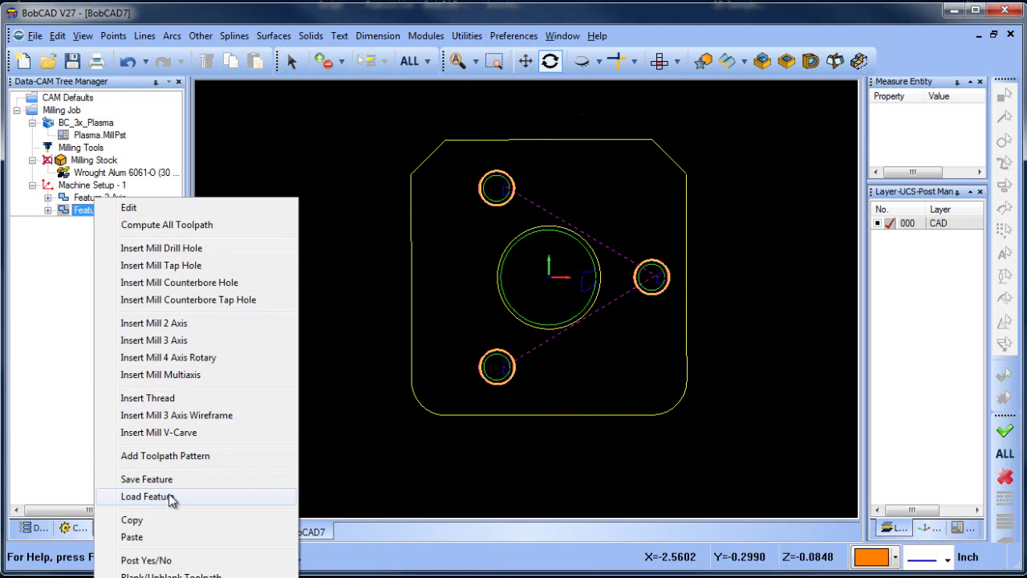
pyautogui.click(171, 536)
pyautogui.rightClick(128, 235)
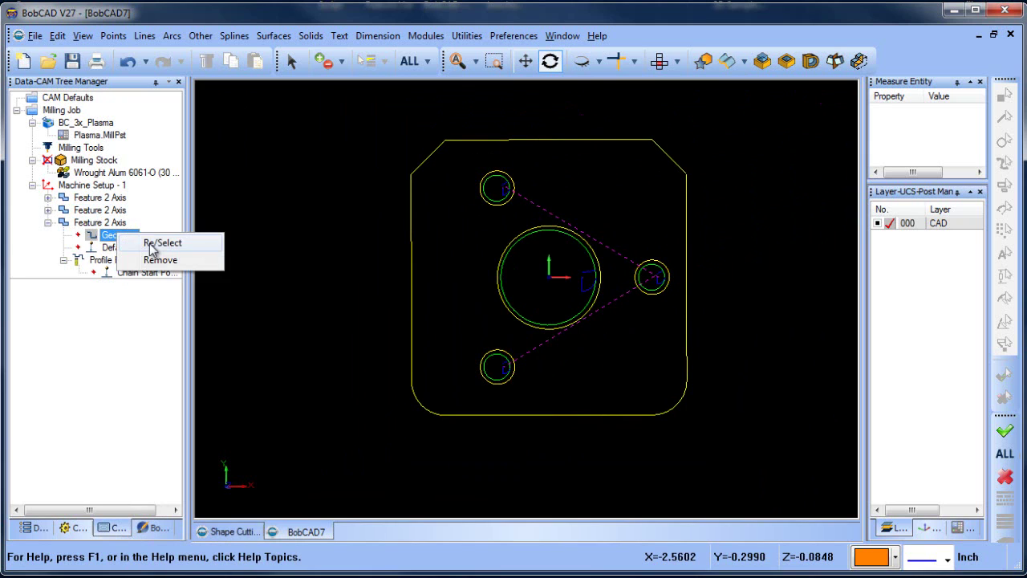
pyautogui.click(161, 241)
pyautogui.click(412, 254)
pyautogui.rightClick(438, 298)
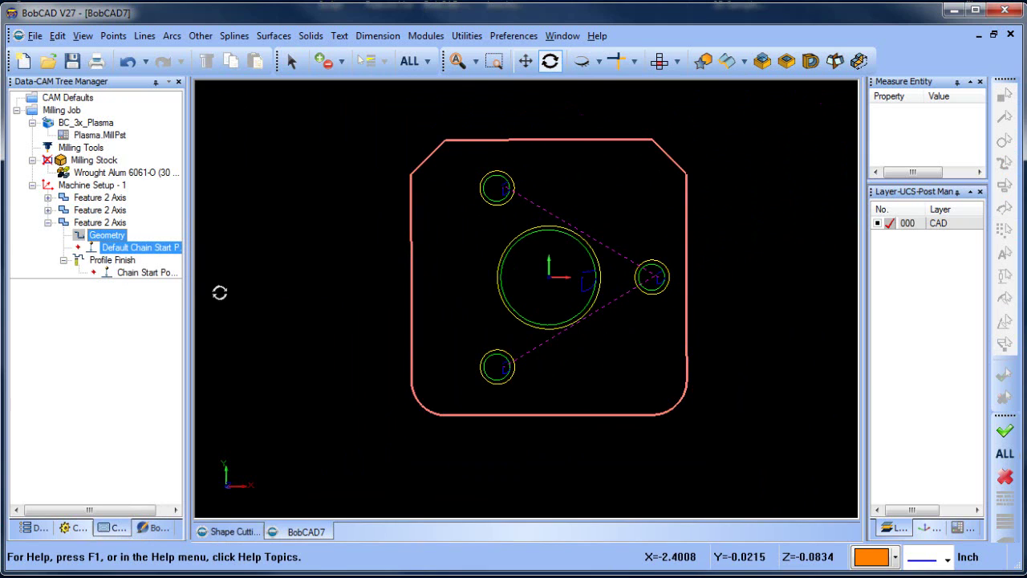
# Step: Place the chain start on the profile's left edge and compute the outer profile toolpath
pyautogui.rightClick(139, 249)
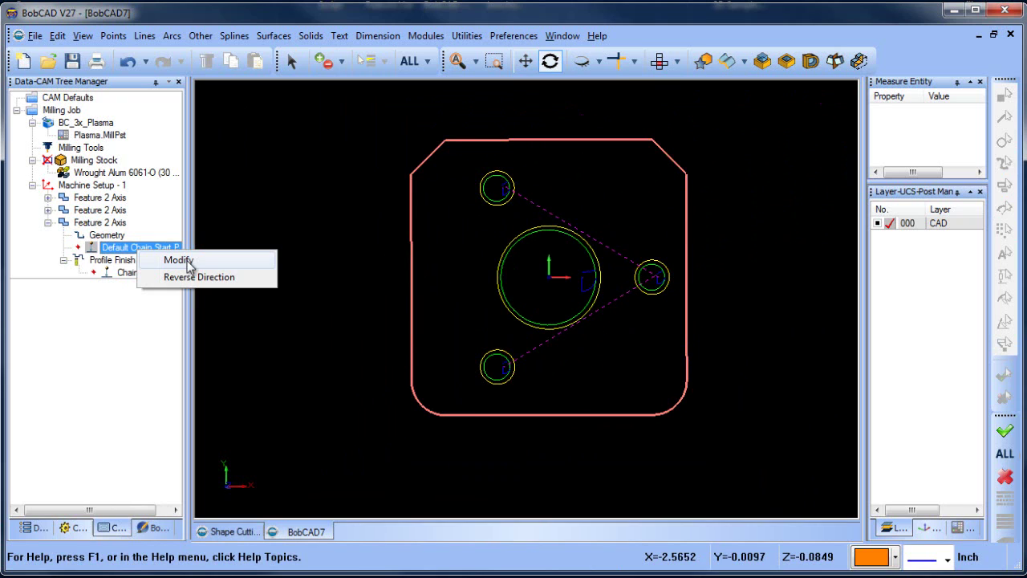
pyautogui.click(180, 260)
pyautogui.click(410, 268)
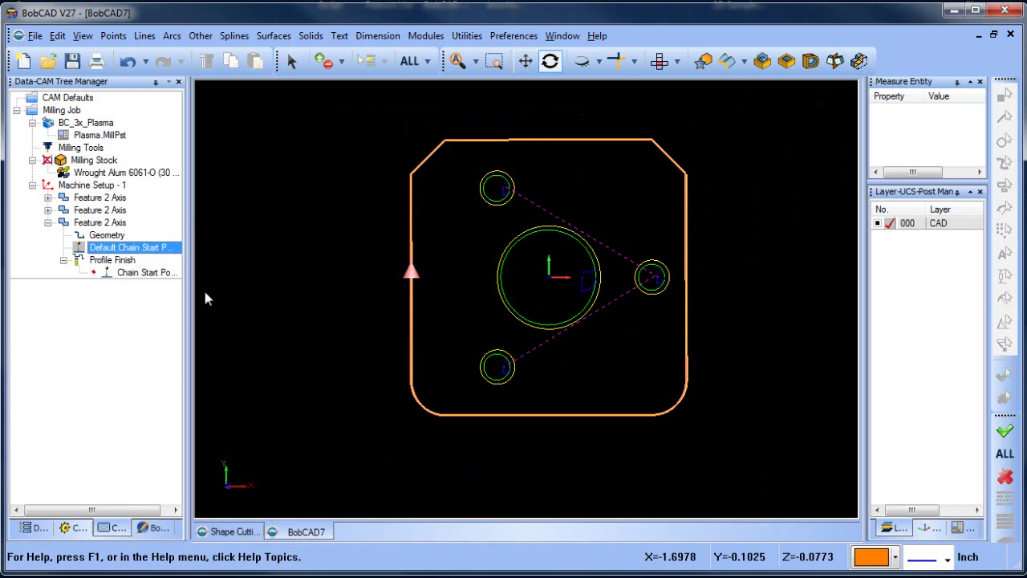
pyautogui.rightClick(112, 261)
pyautogui.click(161, 271)
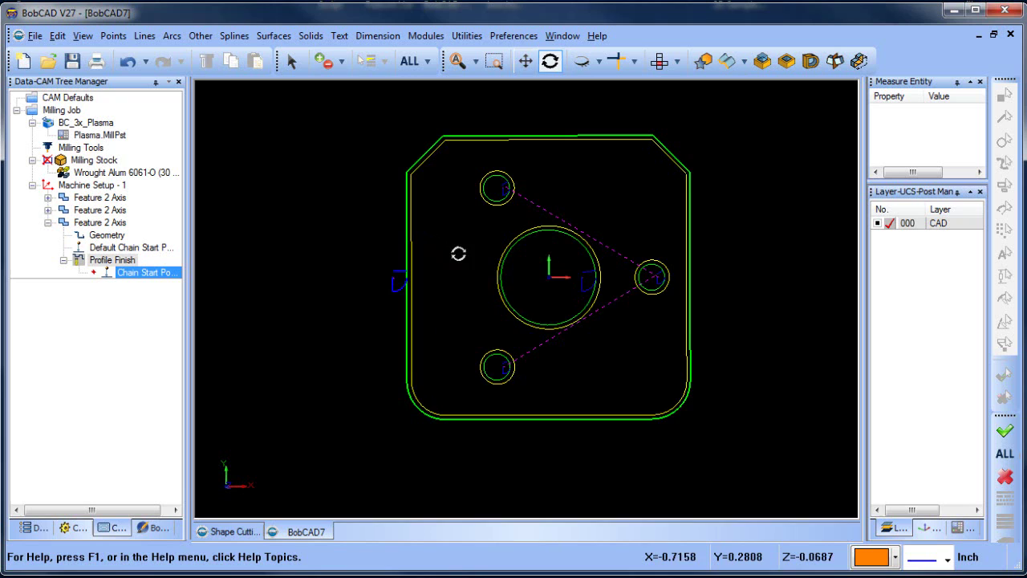
pyautogui.moveTo(459, 253); pyautogui.dragTo(442, 292, button='middle')
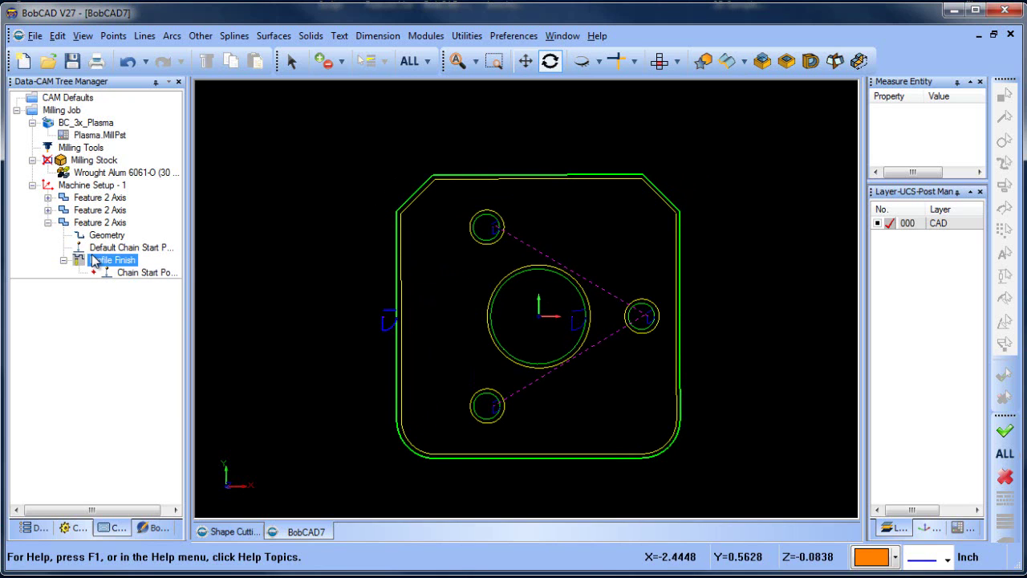
# Step: Set the third feature's external corners to Triangle loops of length 0.05 and recompute
pyautogui.click(98, 223)
pyautogui.rightClick(98, 222)
pyautogui.click(141, 208)
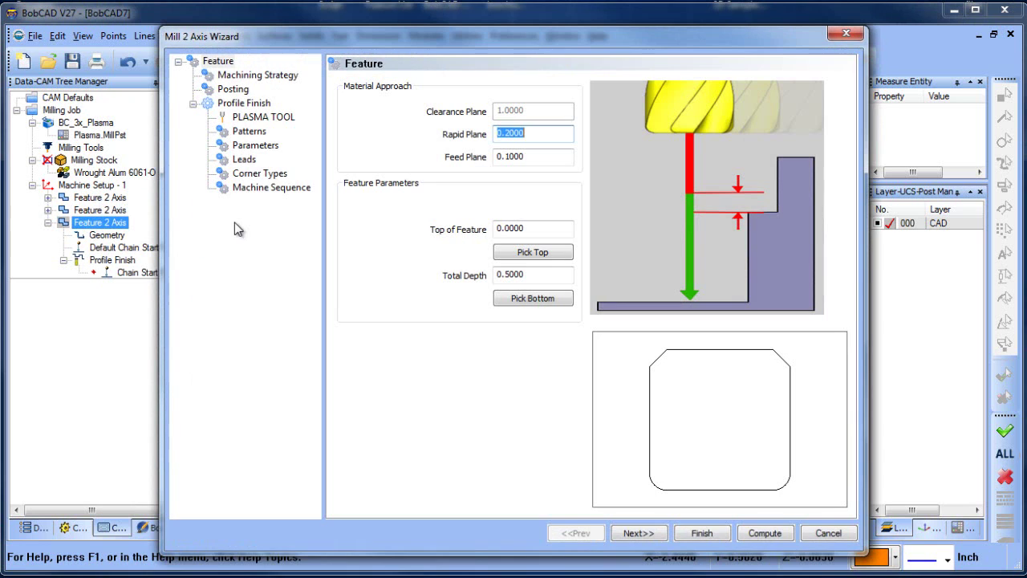
pyautogui.click(259, 173)
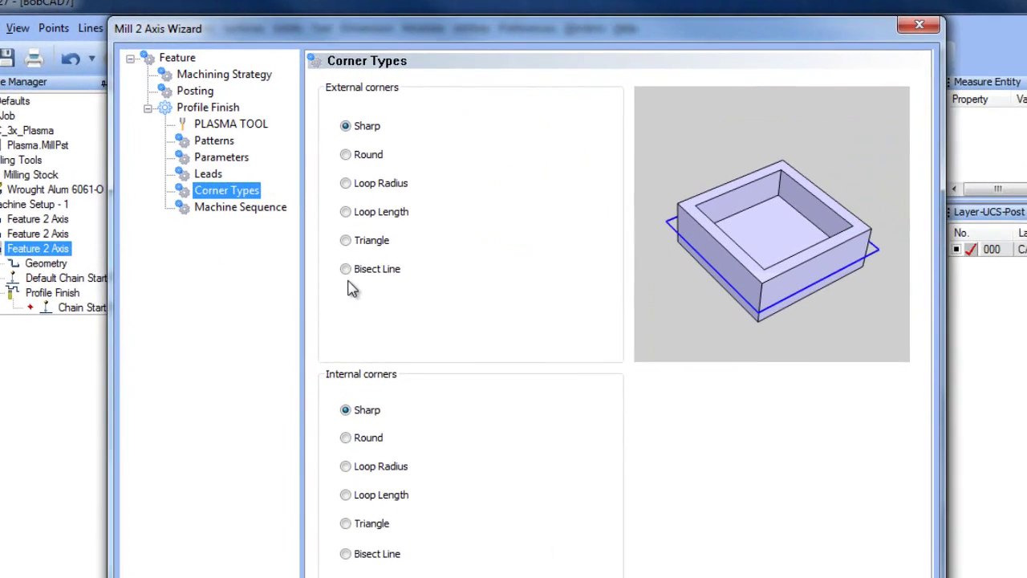
pyautogui.click(346, 213)
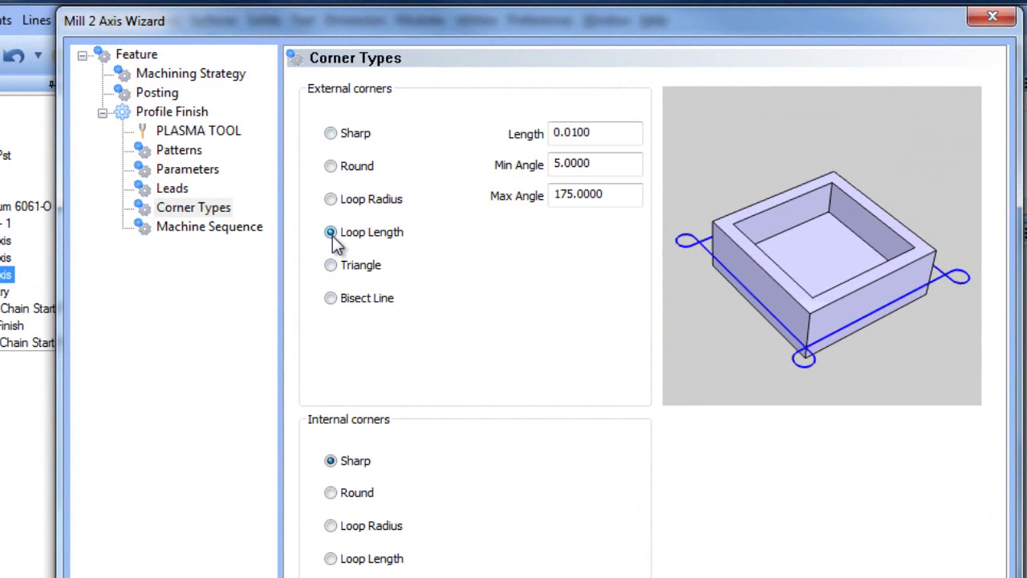
pyautogui.click(331, 268)
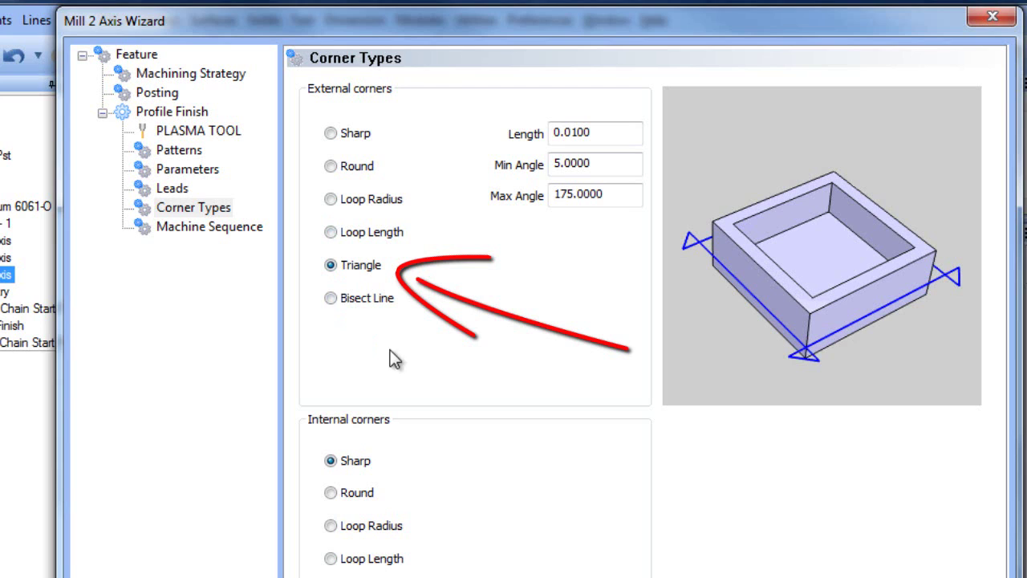
pyautogui.moveTo(598, 133); pyautogui.dragTo(475, 137)
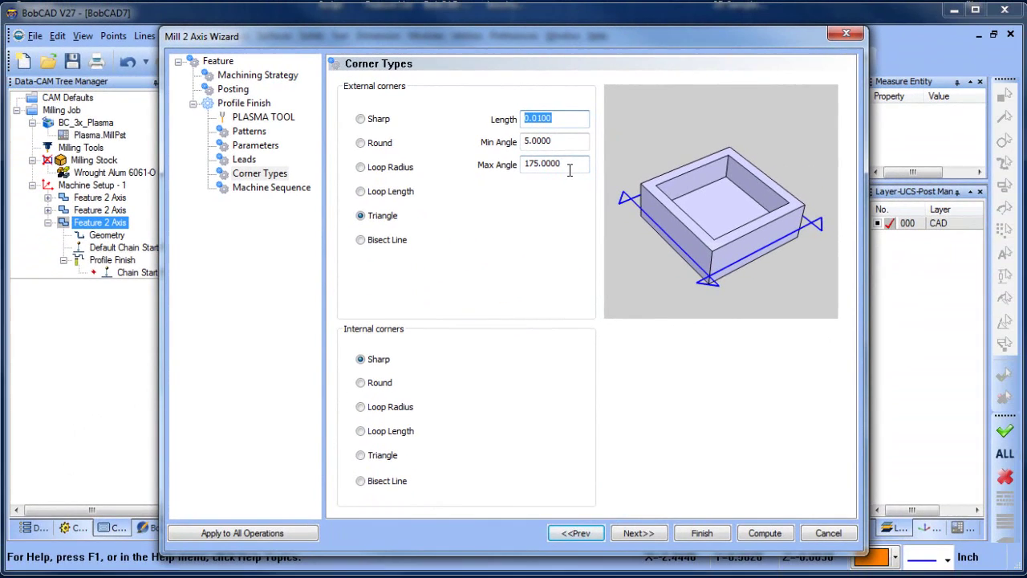
pyautogui.write('.05')
pyautogui.click(765, 533)
# Step: Zoom and pan to inspect the triangle corner loops around the centred plate
pyautogui.scroll(6, 425, 241)
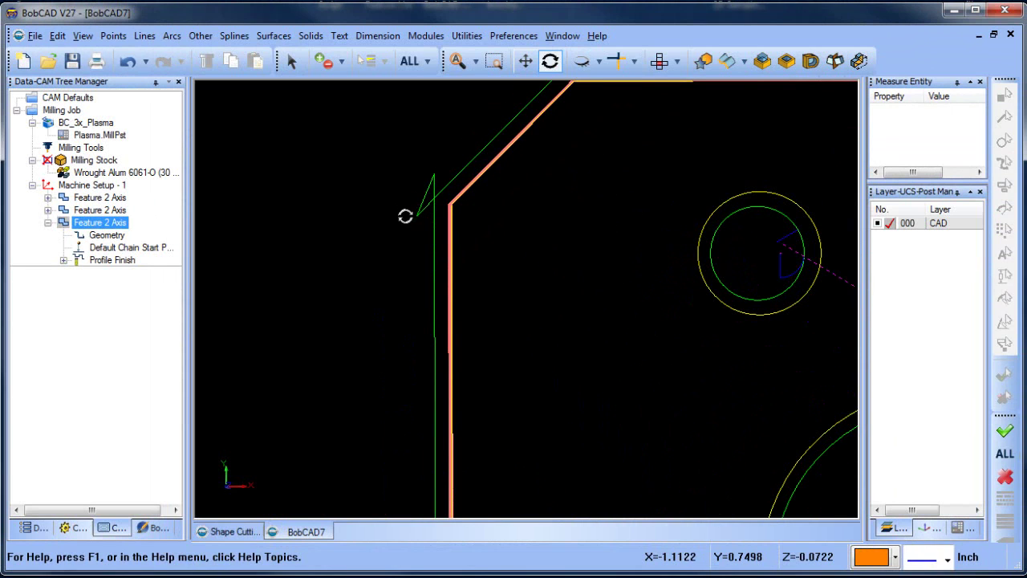
pyautogui.scroll(-1, 516, 139)
pyautogui.scroll(-2, 516, 139)
pyautogui.moveTo(546, 181); pyautogui.dragTo(473, 216, button='middle')
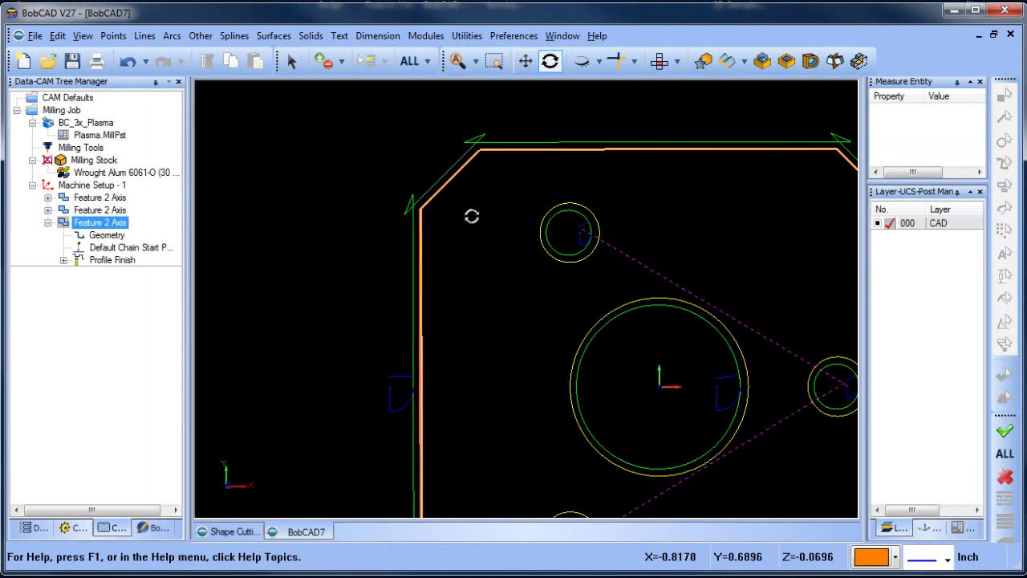
pyautogui.scroll(-4, 535, 145)
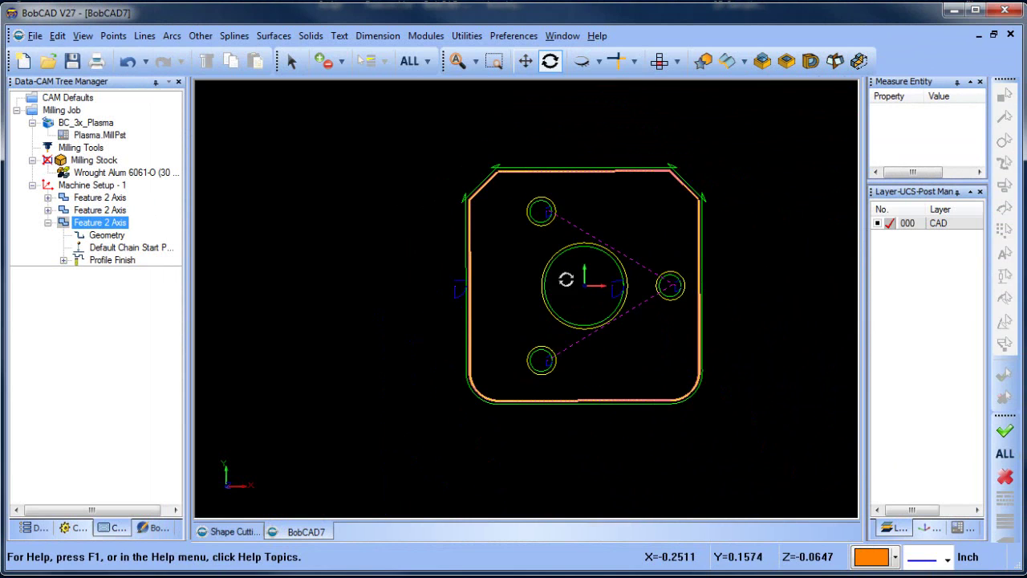
pyautogui.scroll(1, 570, 293)
pyautogui.moveTo(569, 305); pyautogui.dragTo(509, 292, button='middle')
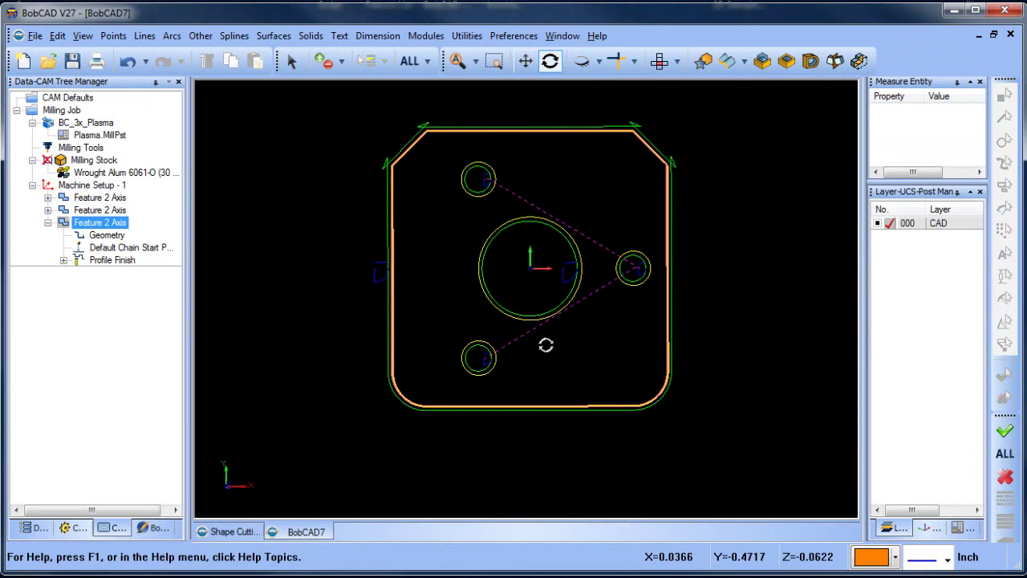